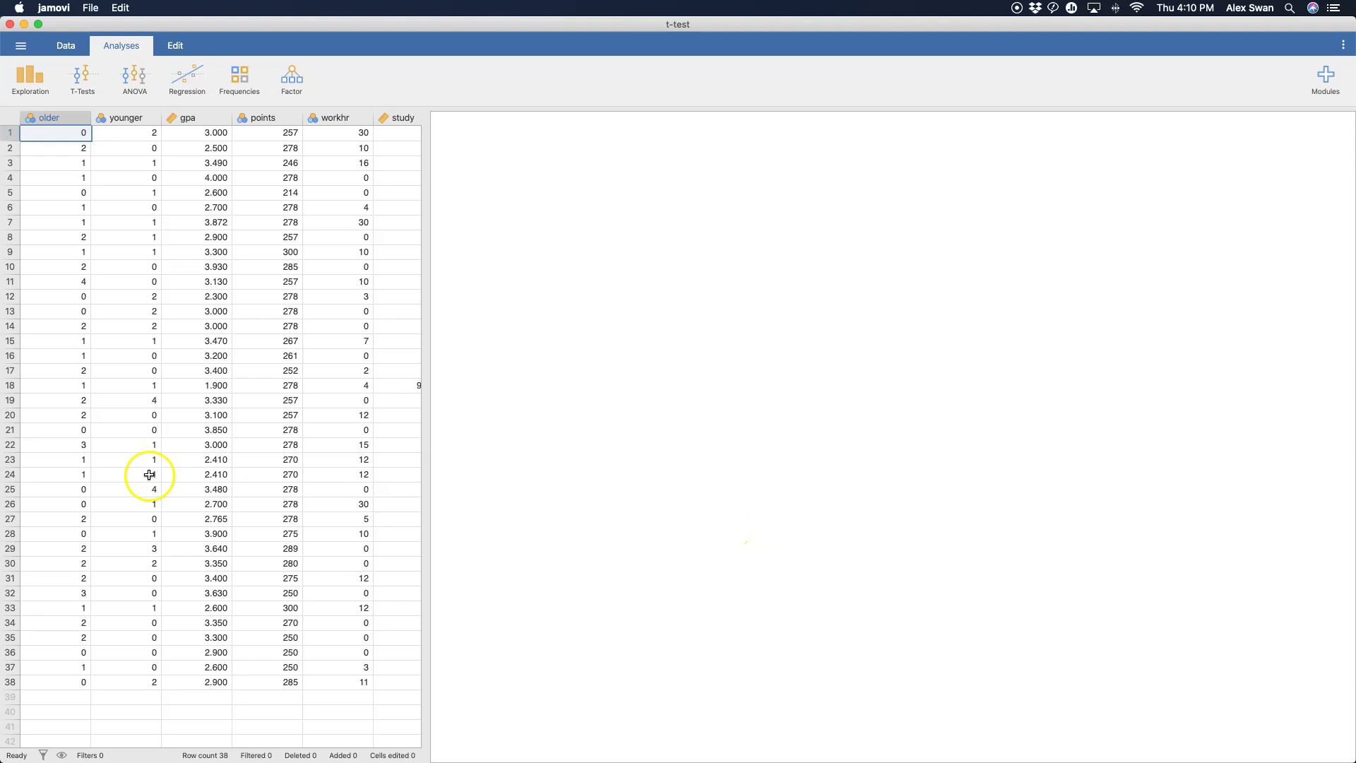
Widen the data grid so every column, including extravert, sex, pet and area, is visible
left_click_drag(427, 424, 806, 438)
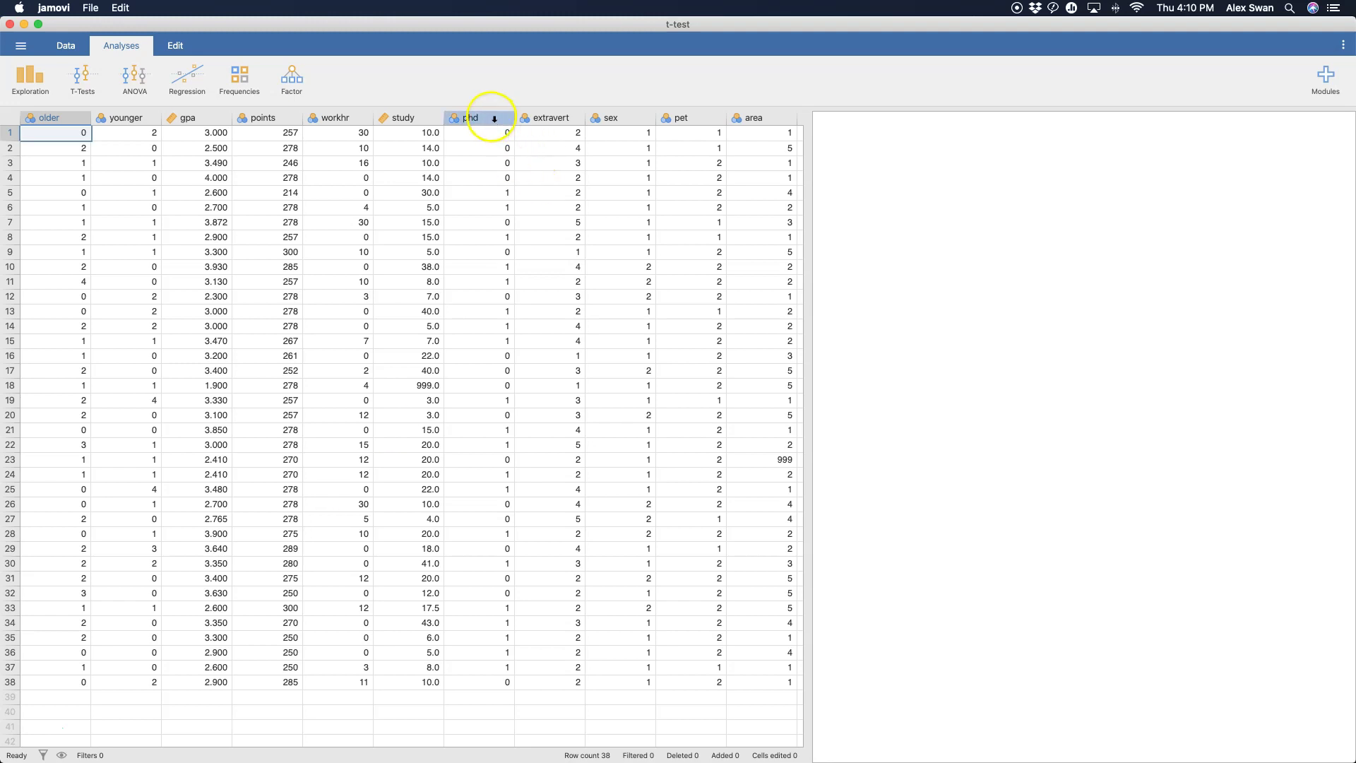
Look over the phd variable's settings without changing anything
left_click(494, 118)
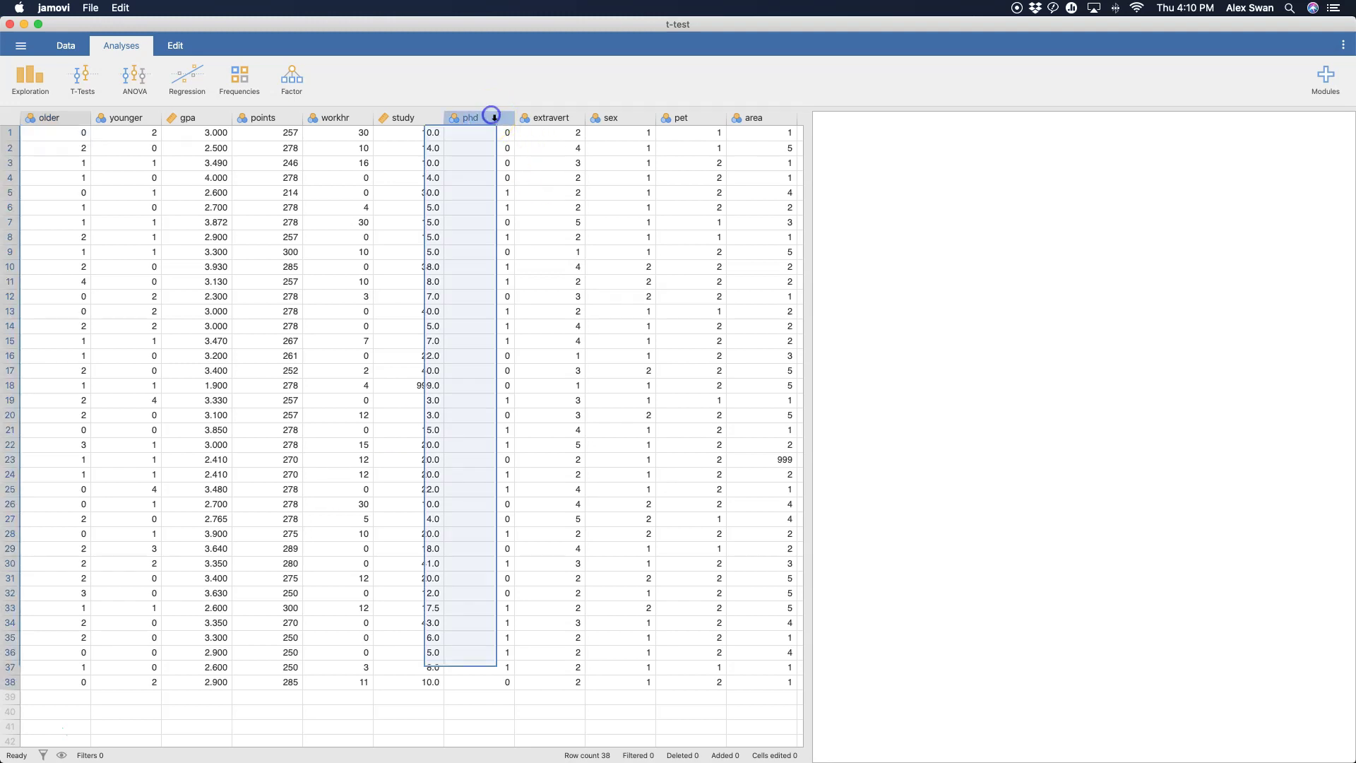
double_click(488, 116)
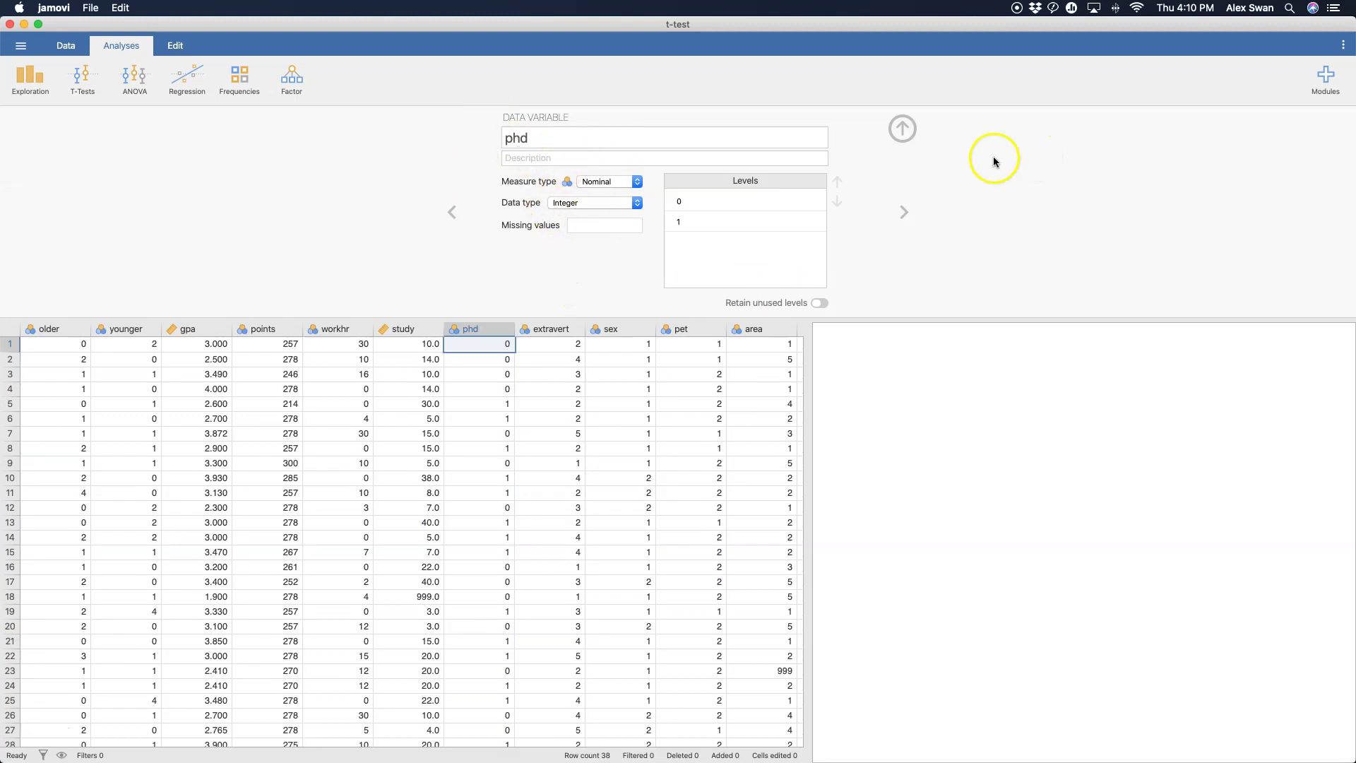
left_click(903, 129)
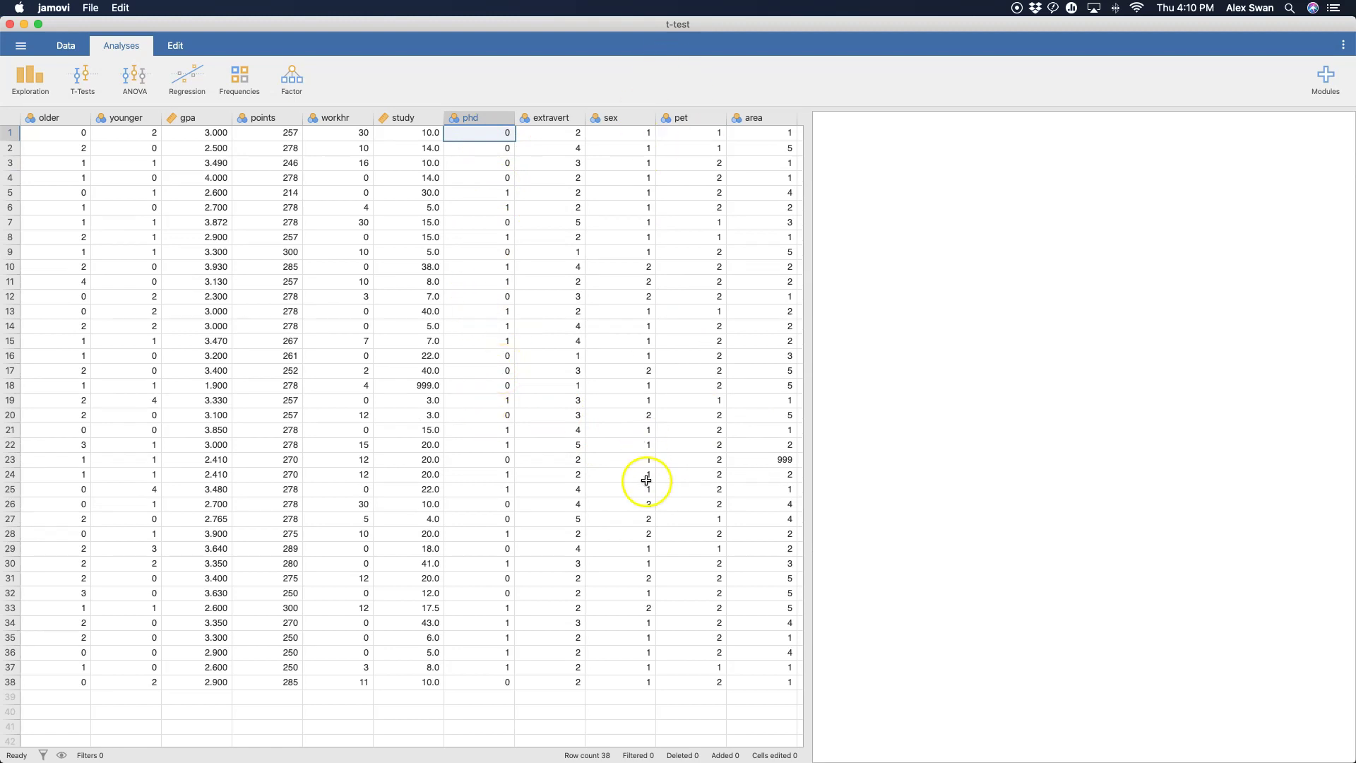
Label the sex variable's levels '1 Male' and '2 Female'
left_click(633, 118)
double_click(633, 118)
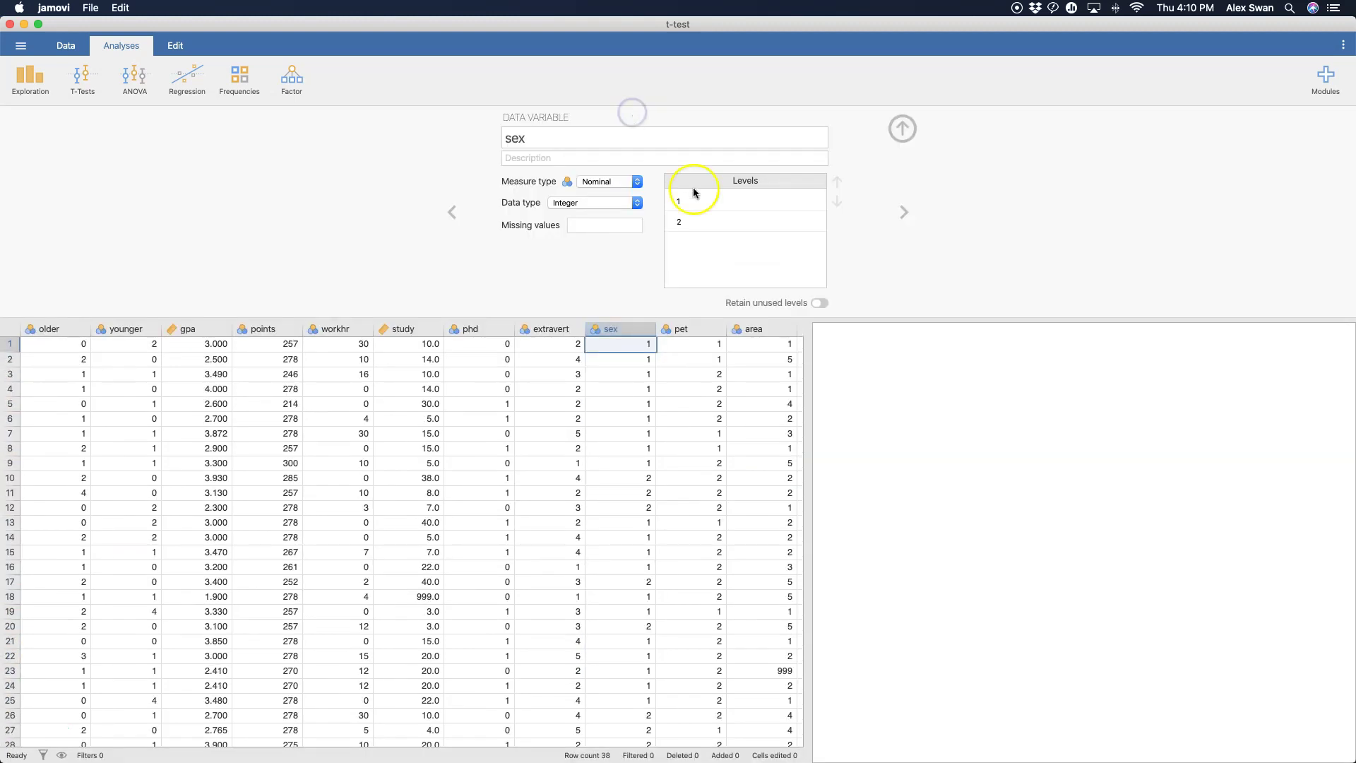
left_click(699, 202)
left_click(714, 201)
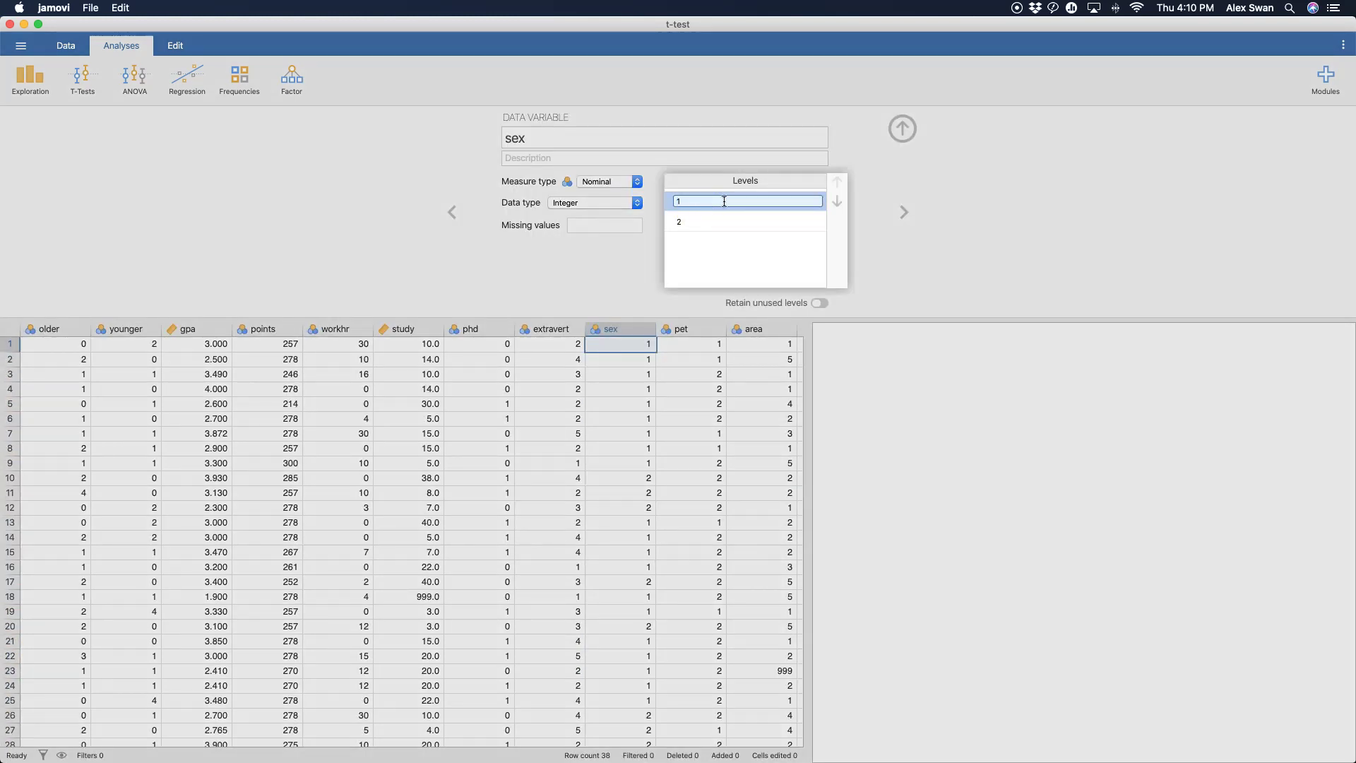
type("Male")
left_click(720, 220)
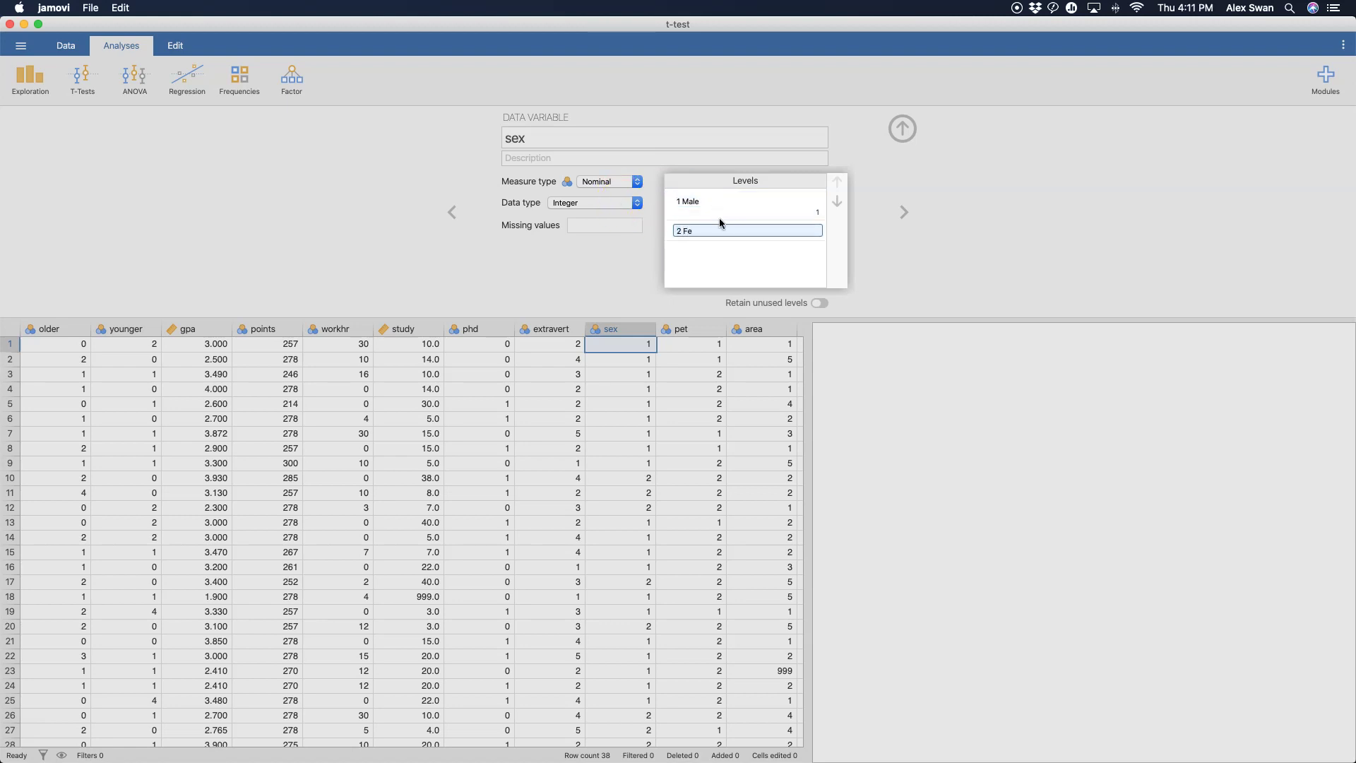
type("Female")
left_click(897, 255)
left_click(660, 306)
left_click(597, 285)
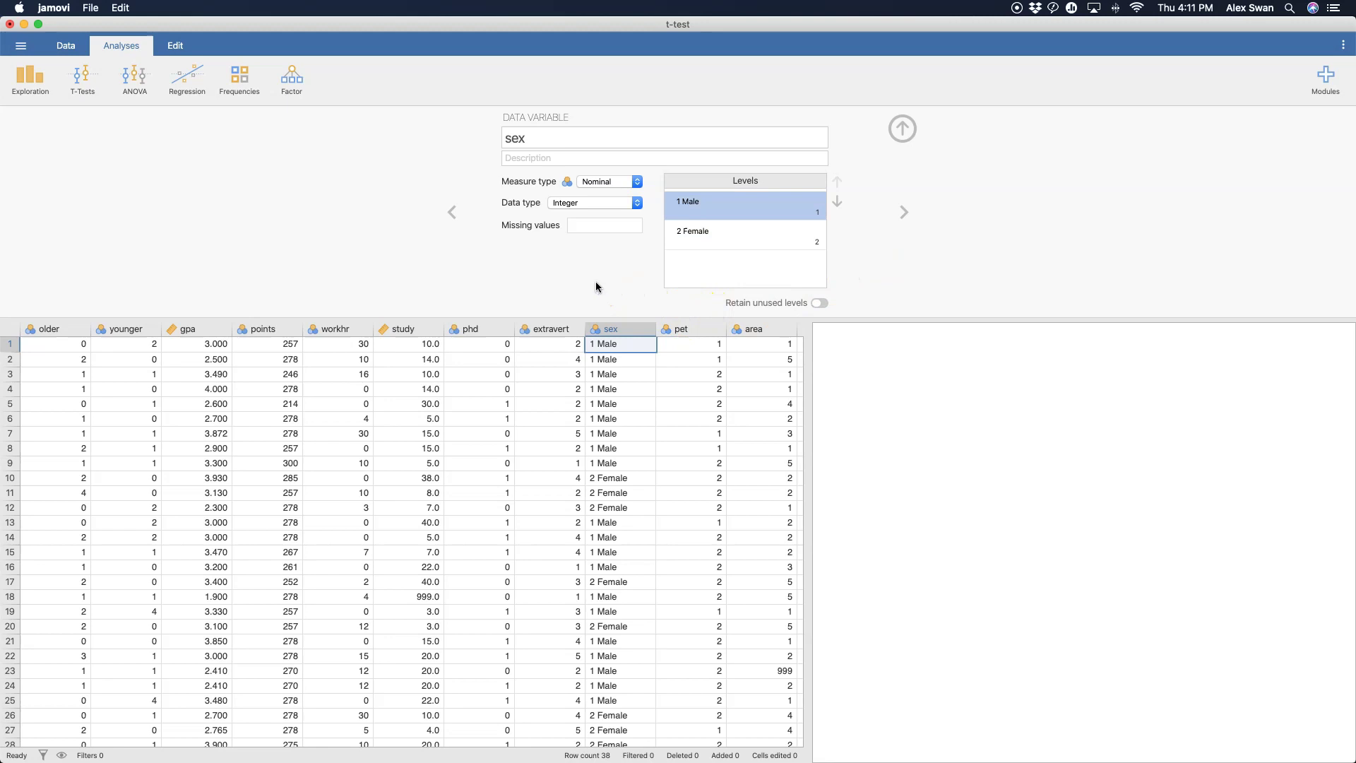
left_click(897, 134)
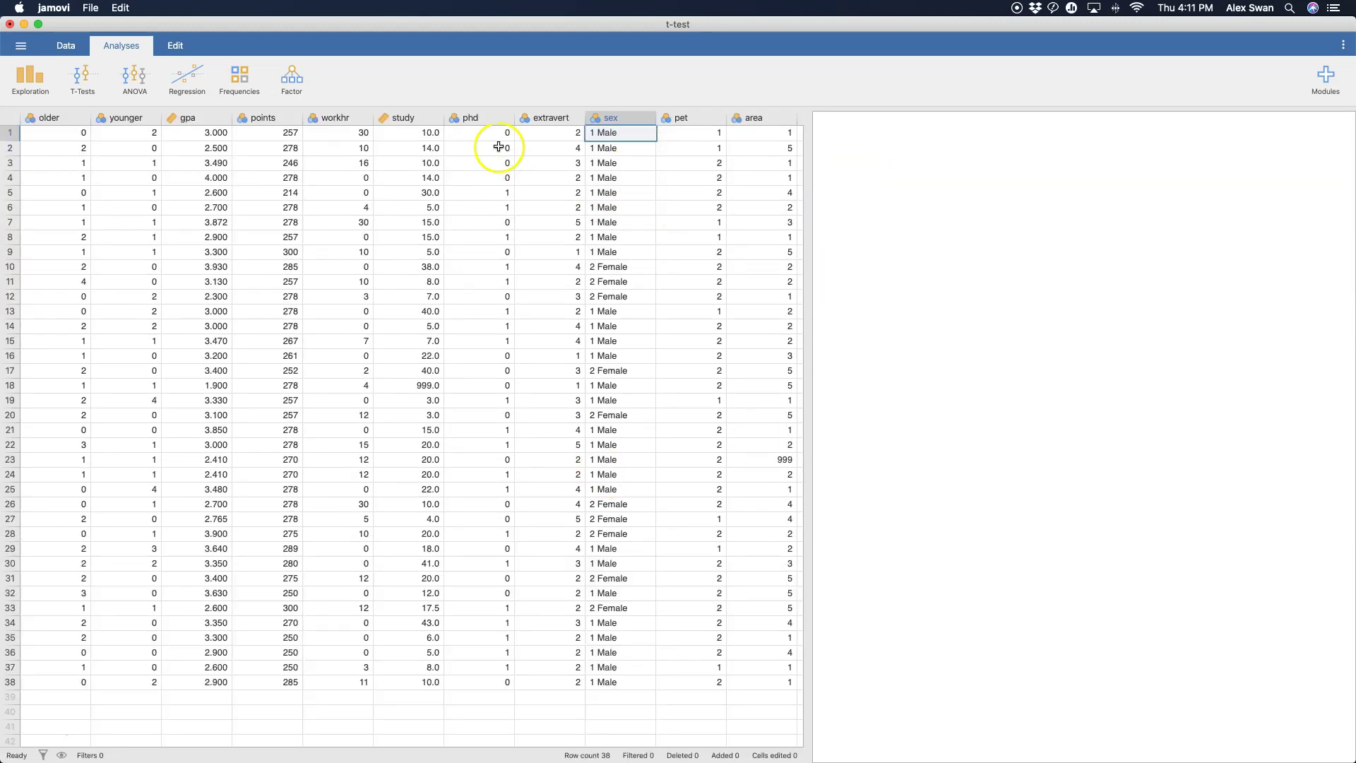
Relabel phd's levels as '0 Not seeking PhD' and '1 Seeking PhD'
left_click(500, 116)
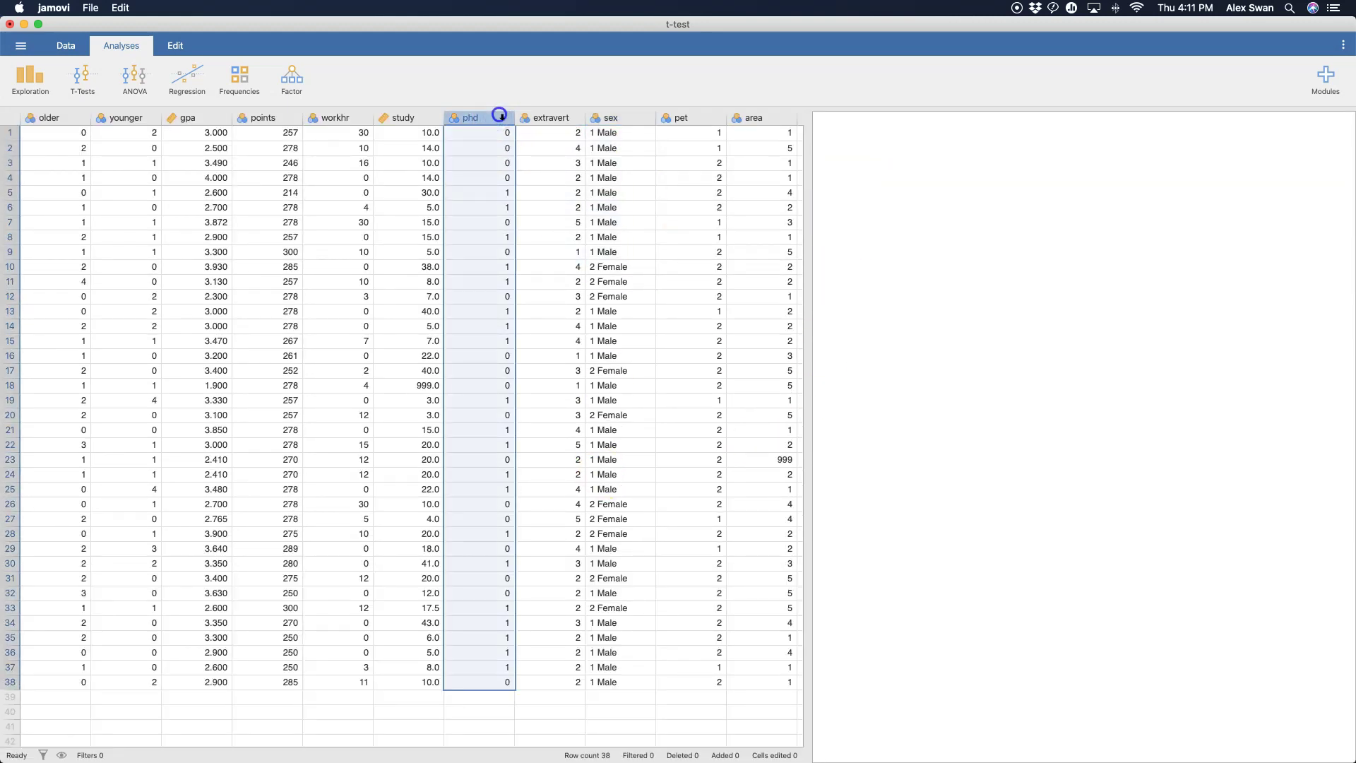
double_click(500, 116)
left_click(718, 205)
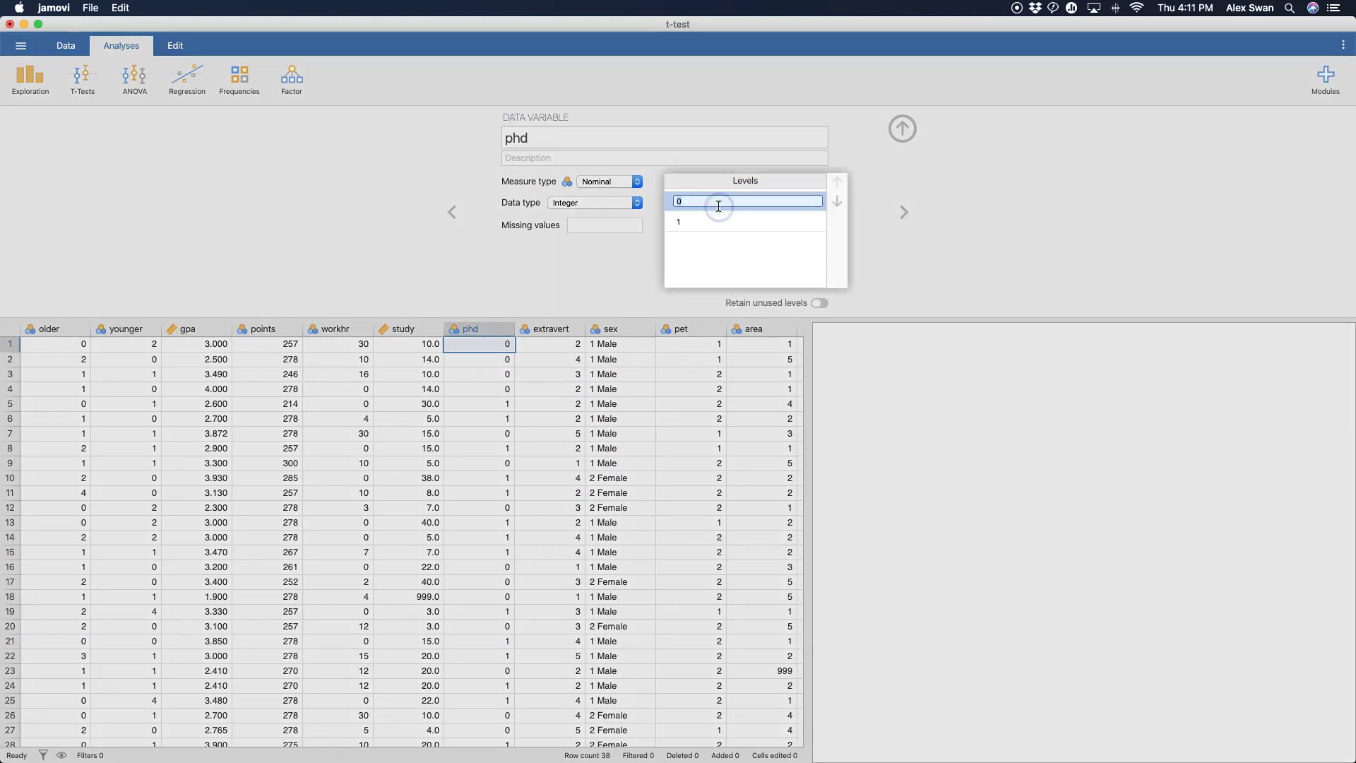
type("Not seeking PhD")
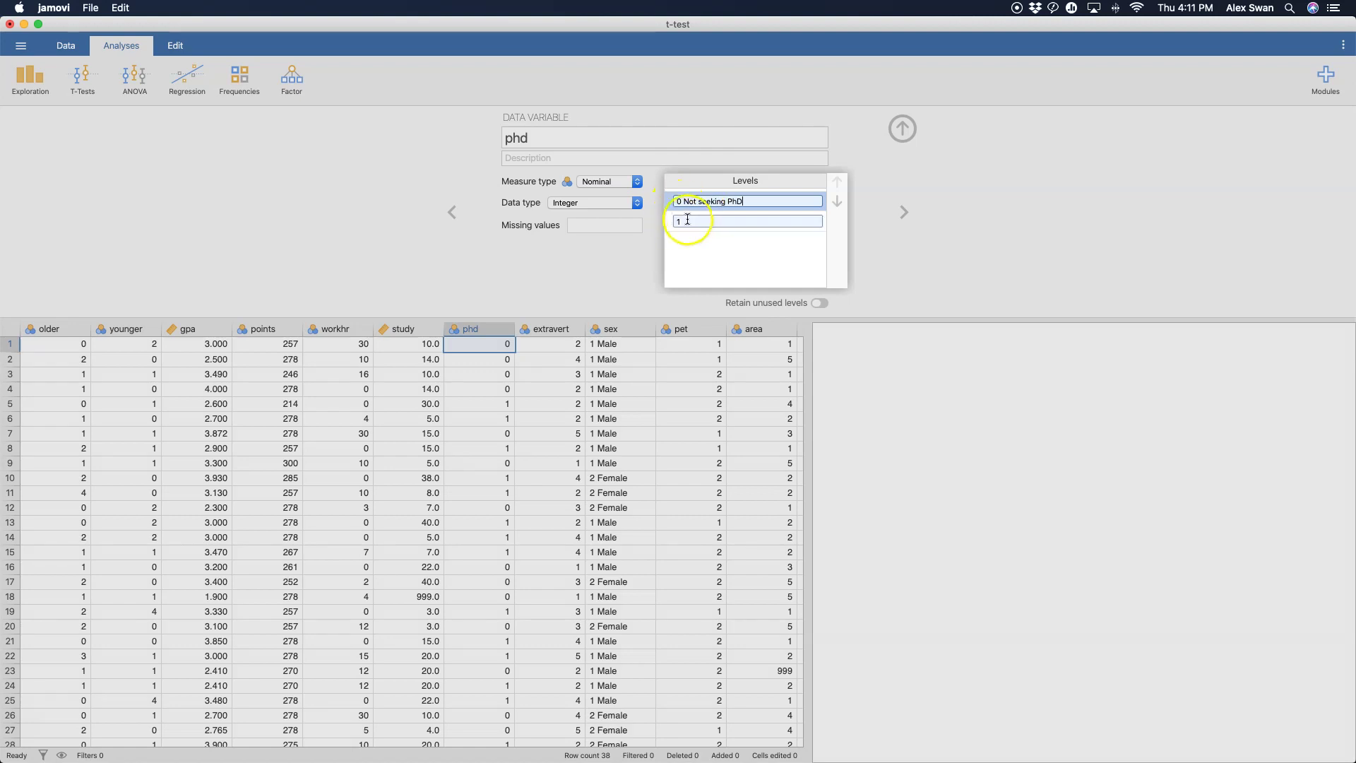
left_click(693, 221)
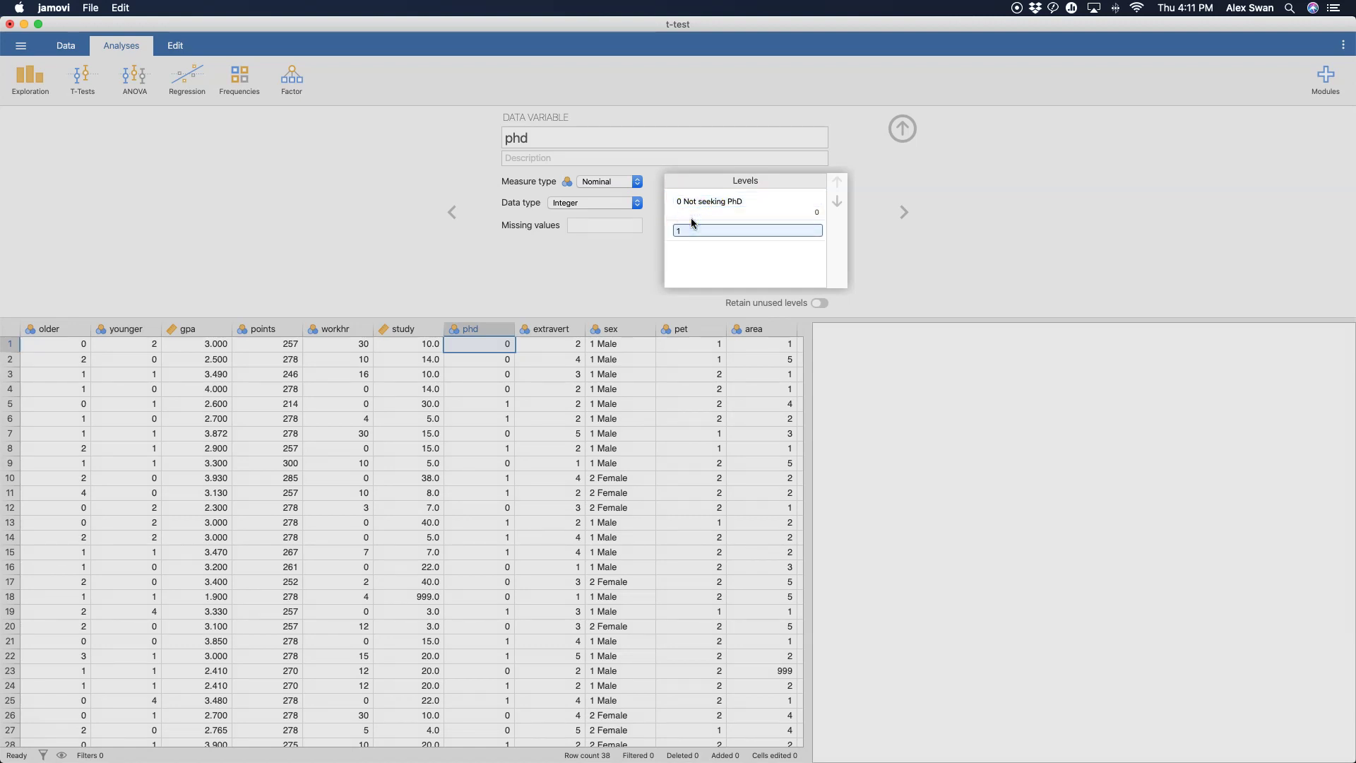
type("Seeking PhD")
left_click(696, 221)
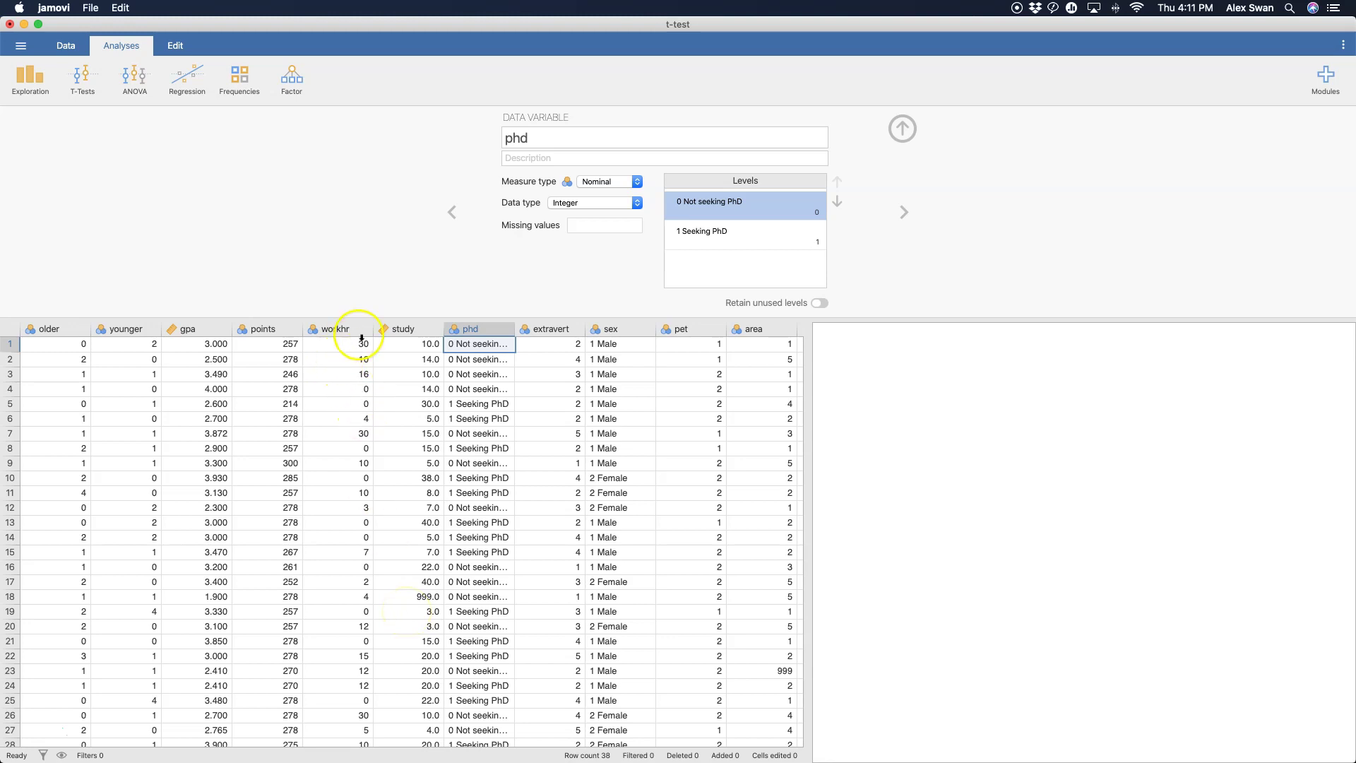
Set the workhr variable's measure type to Continuous
left_click(321, 329)
left_click(609, 181)
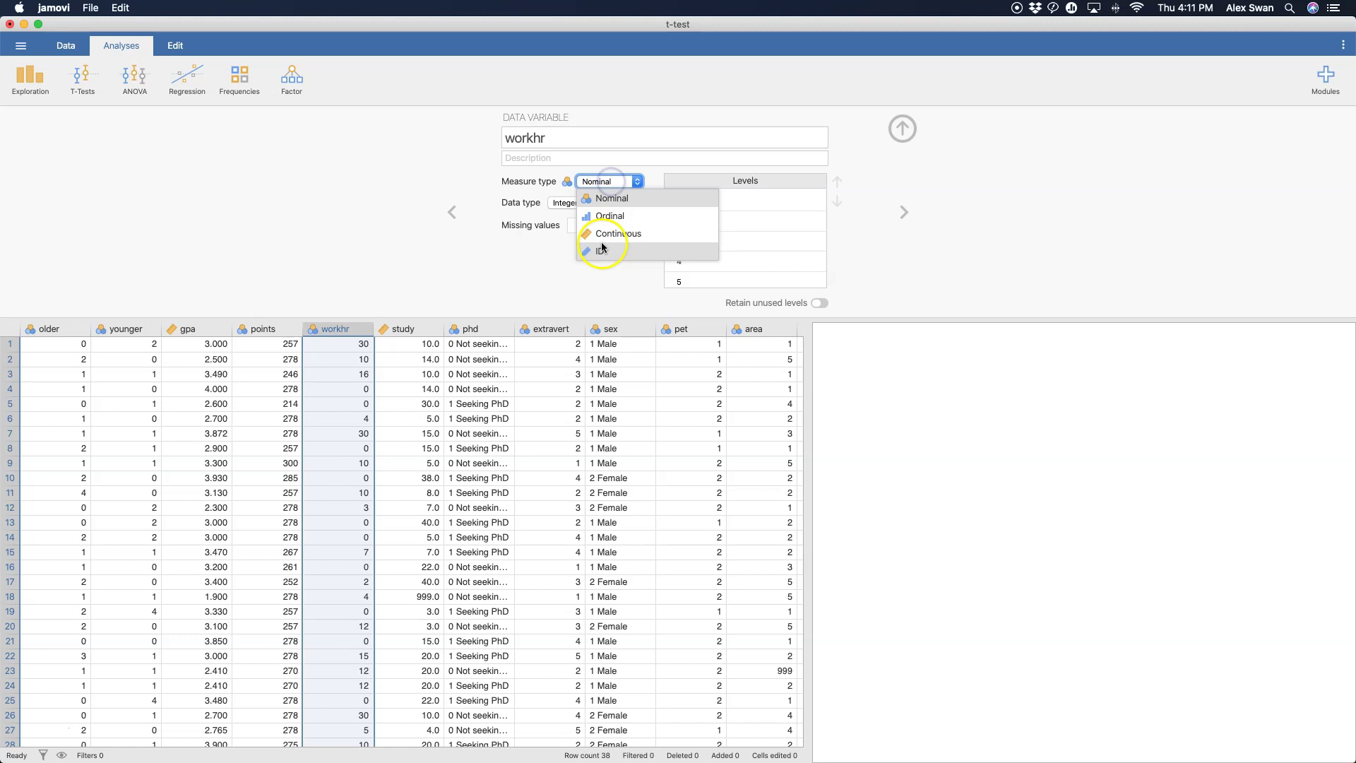
left_click(604, 233)
left_click(894, 131)
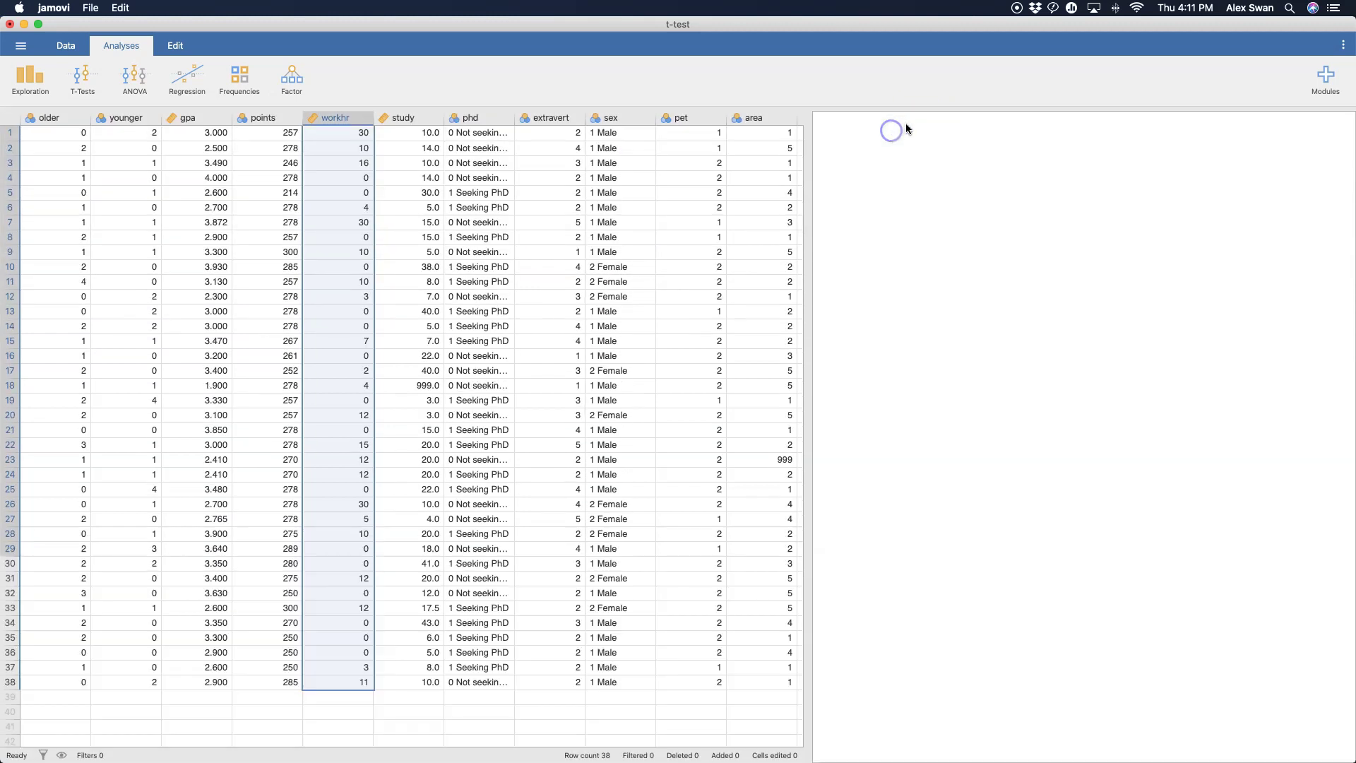
Check the data by selecting row 12's sex cell and the area value 999 in row 23
left_click(616, 297)
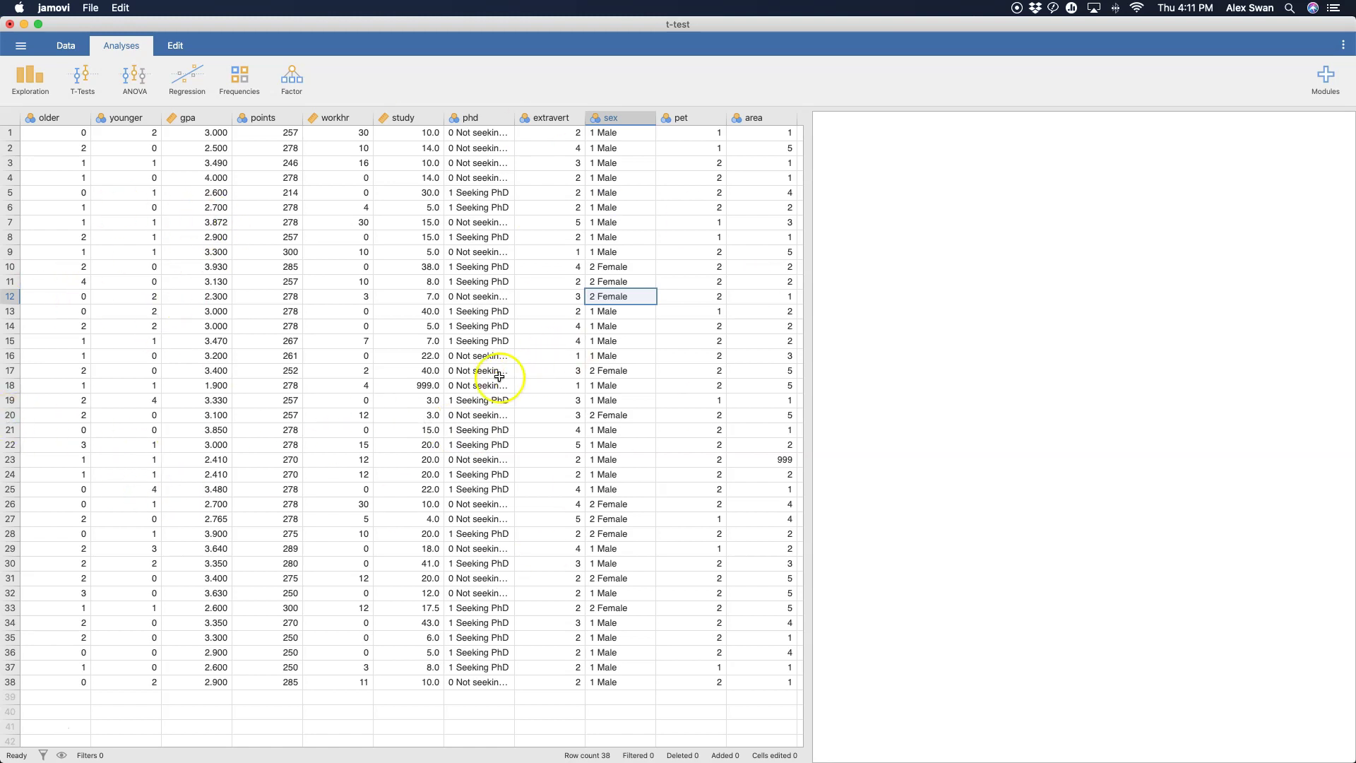
scroll(500, 379, "right", 3)
left_click(639, 460)
scroll(532, 425, "left", 3)
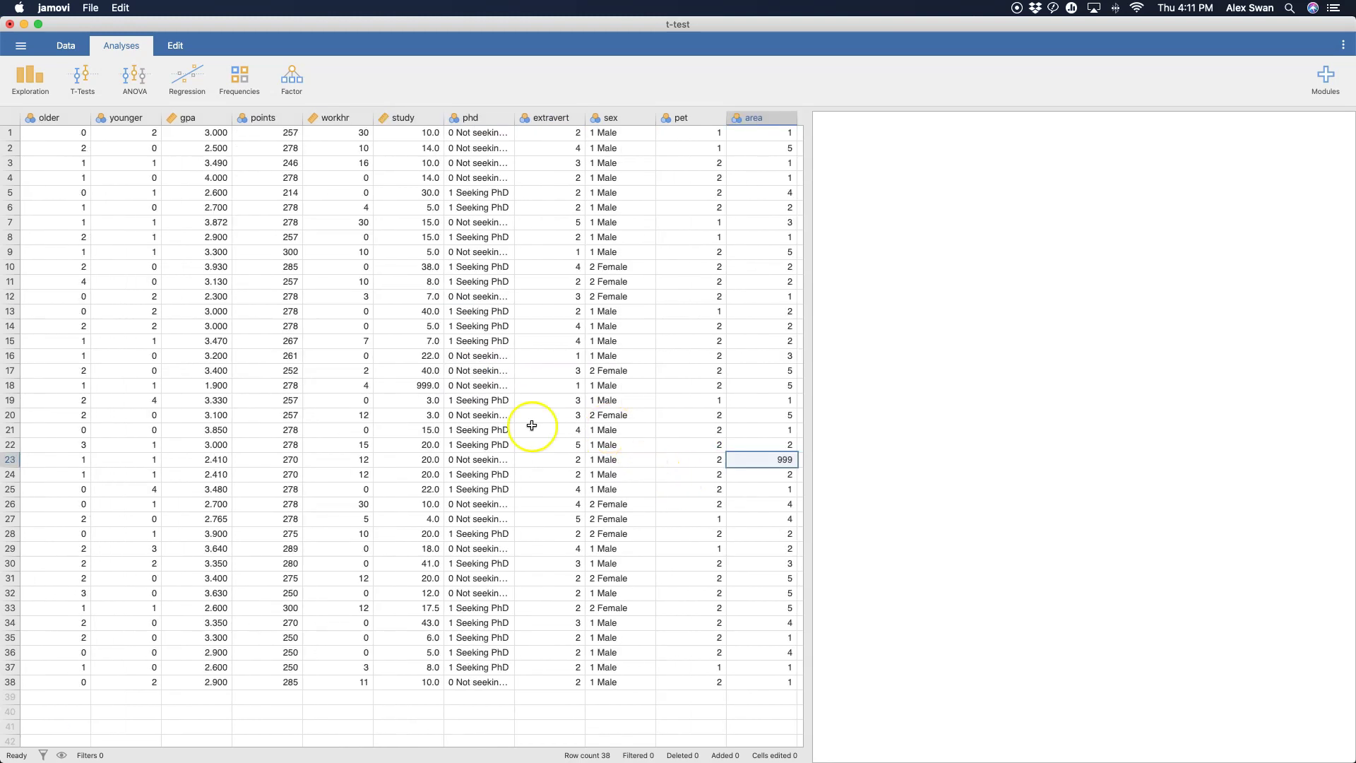
Start an Independent Samples T-Test and assign phd as the grouping variable
left_click(85, 79)
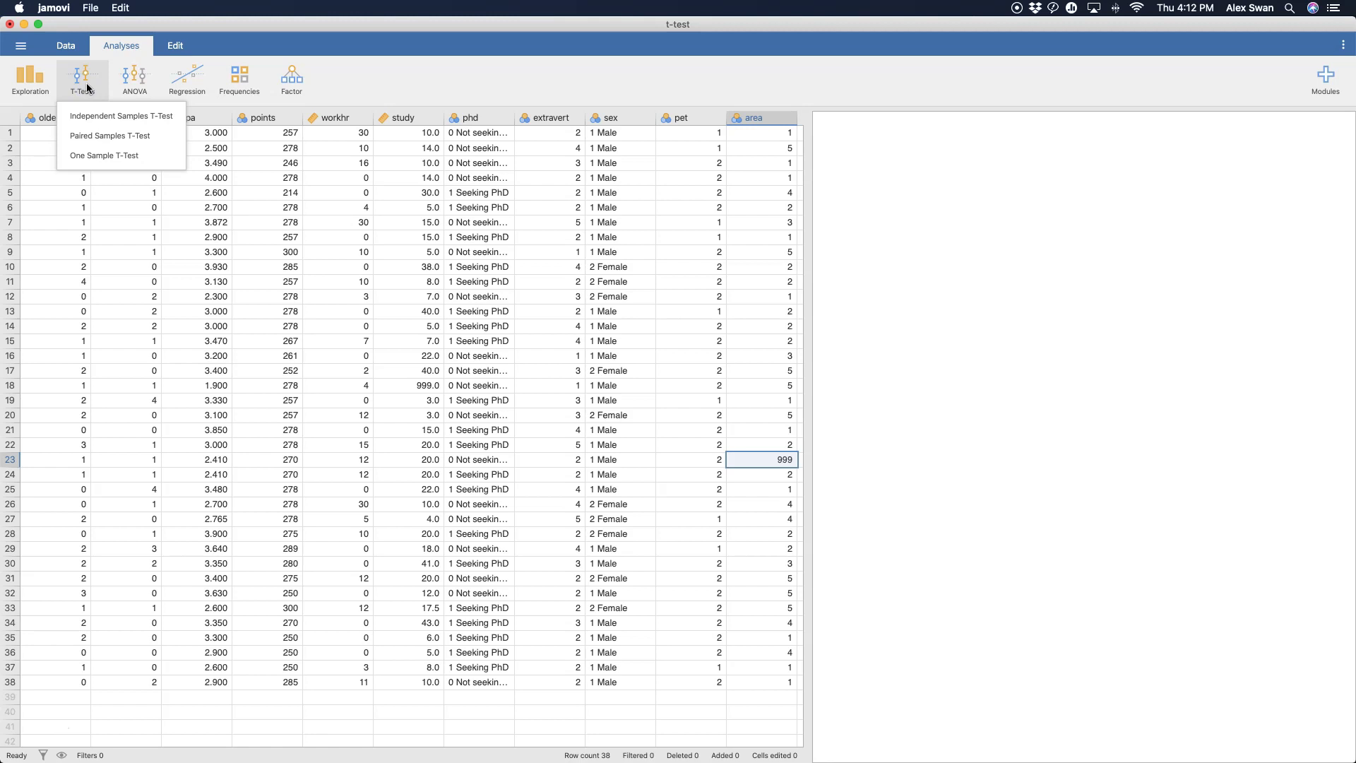
left_click(109, 120)
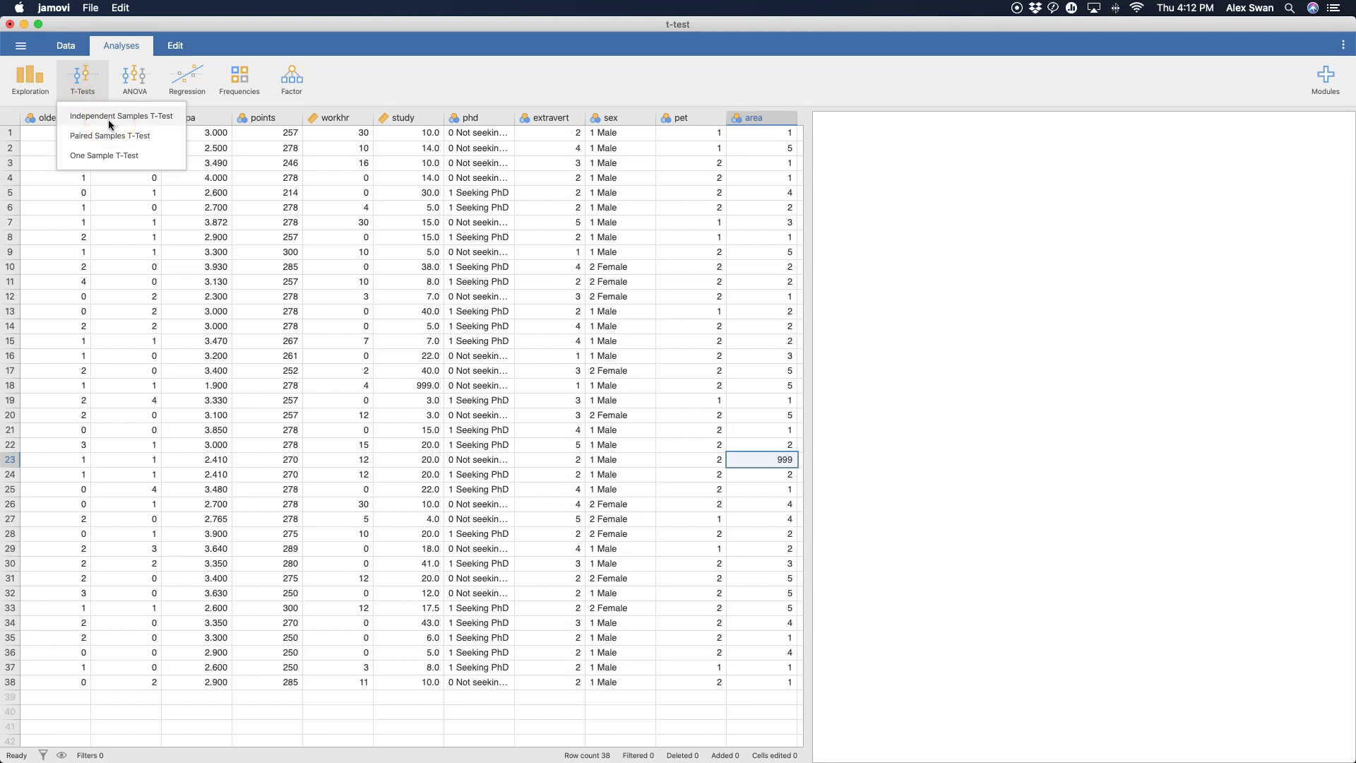
left_click(108, 120)
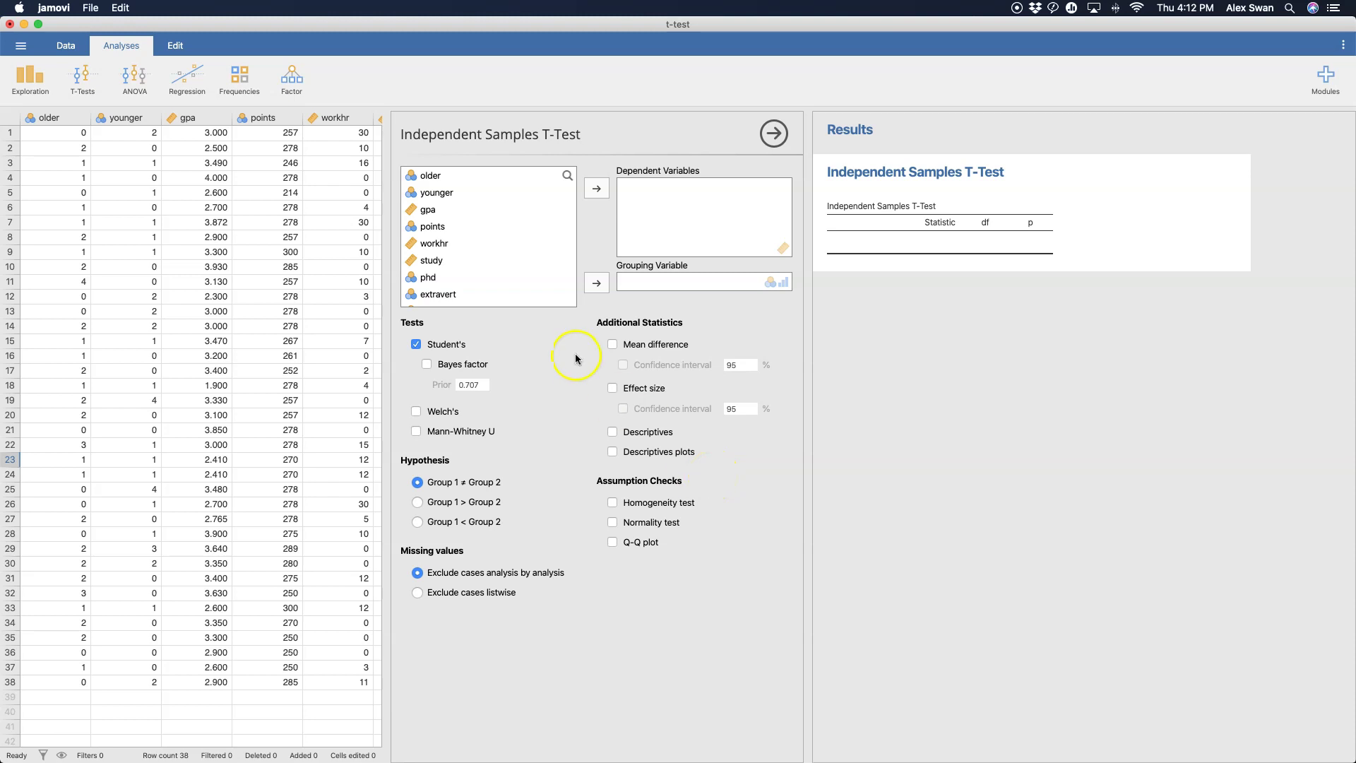
scroll(500, 258, "down", 2)
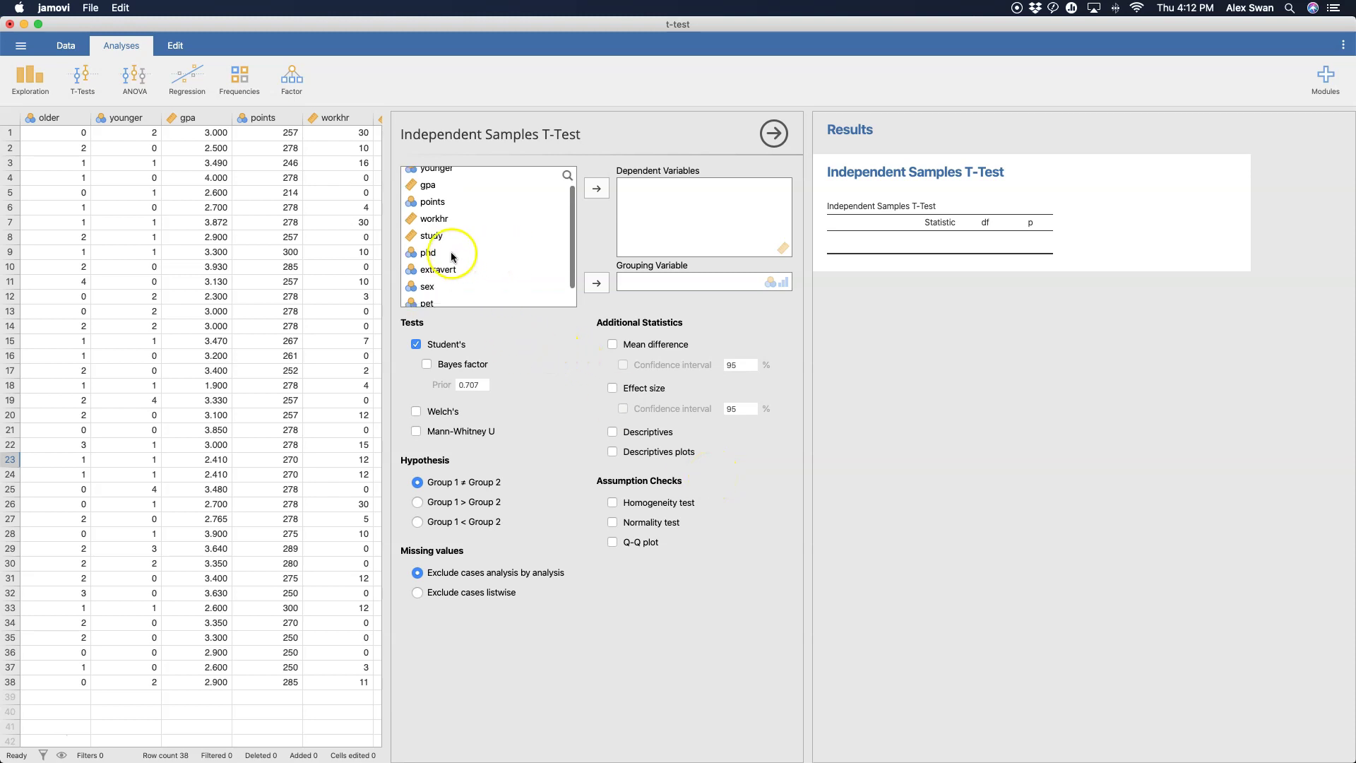
left_click(440, 252)
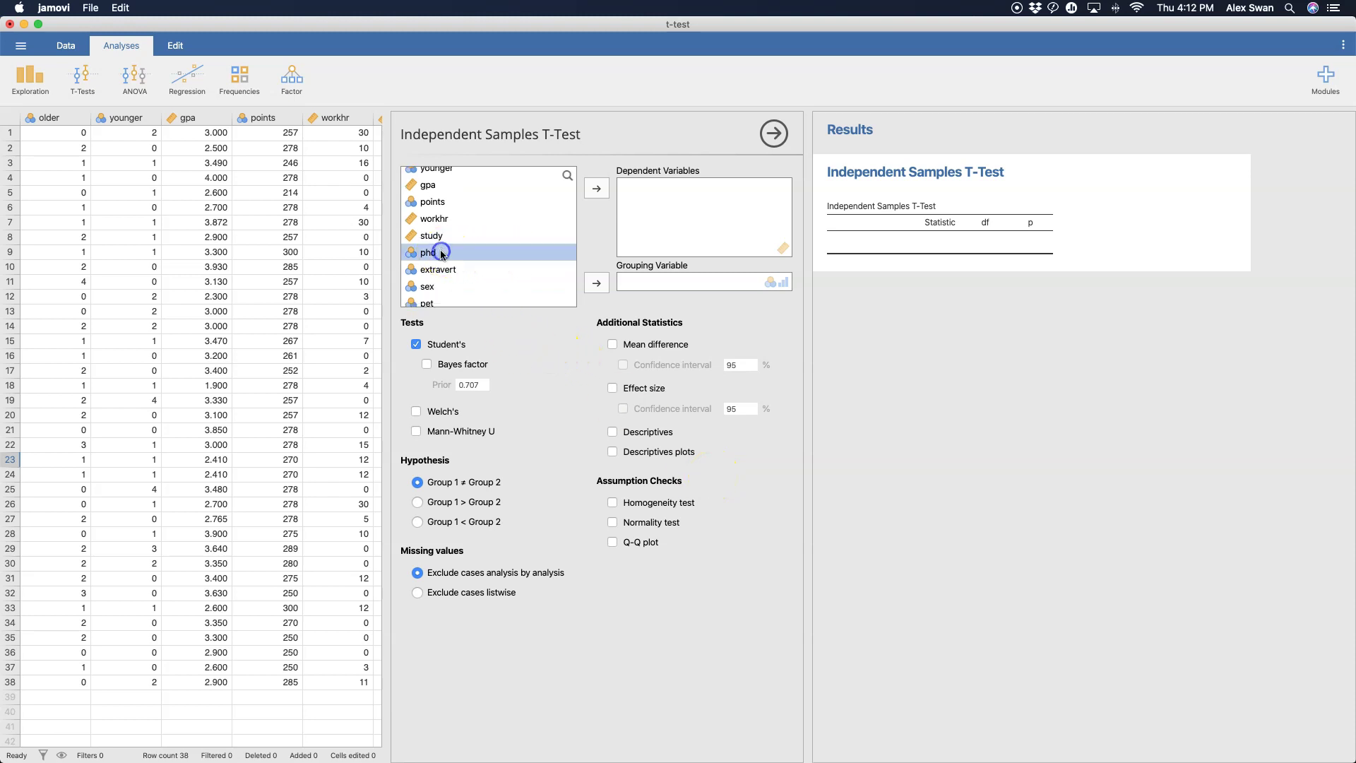
left_click(597, 283)
Add gpa and study as the t-test's dependent variables
scroll(483, 247, "up", 1)
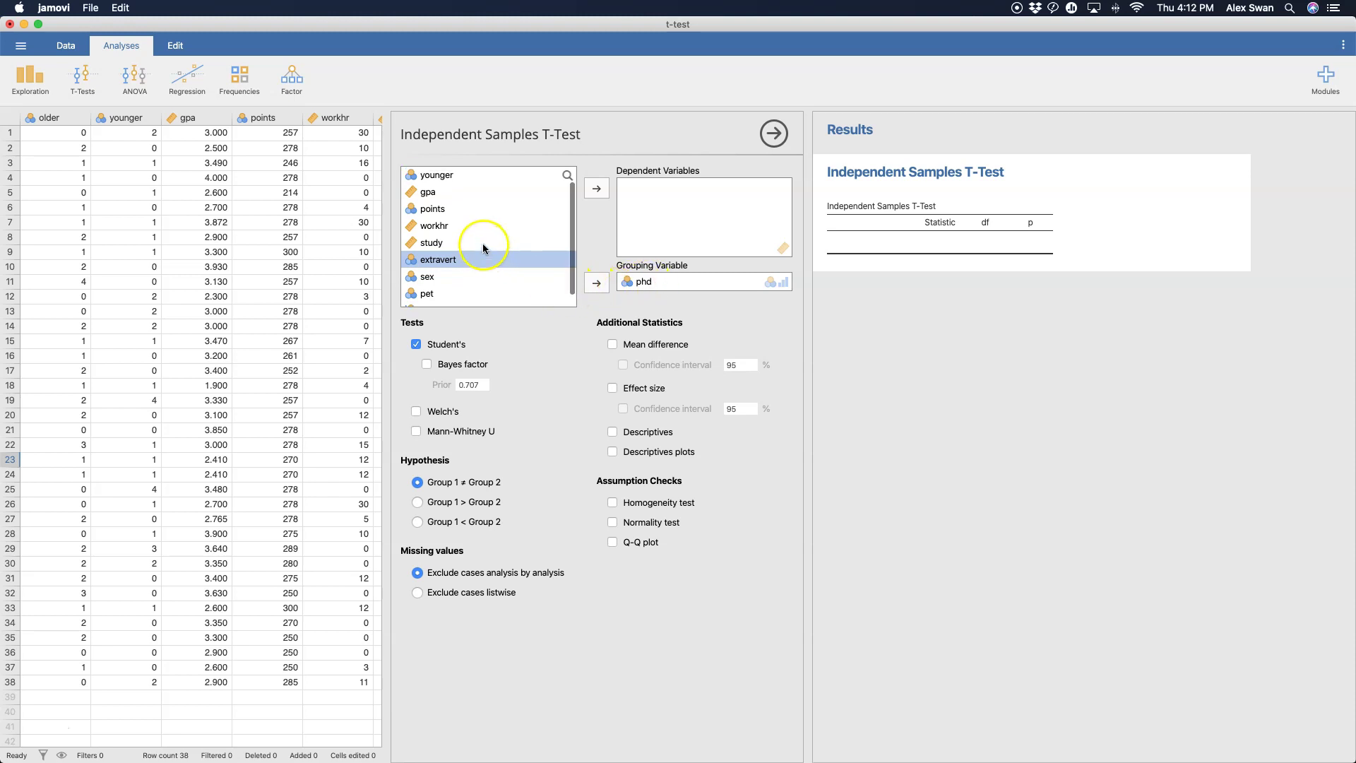
left_click(443, 197)
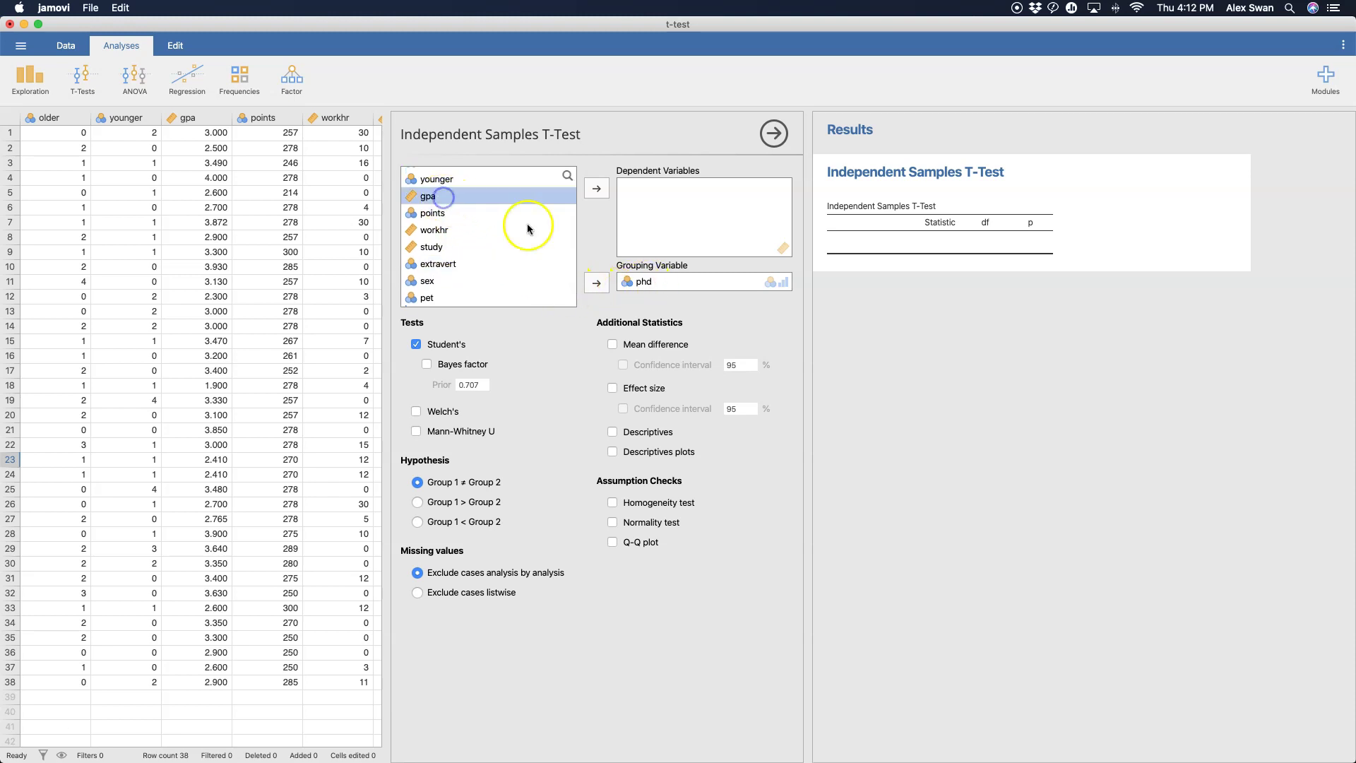
left_click(605, 189)
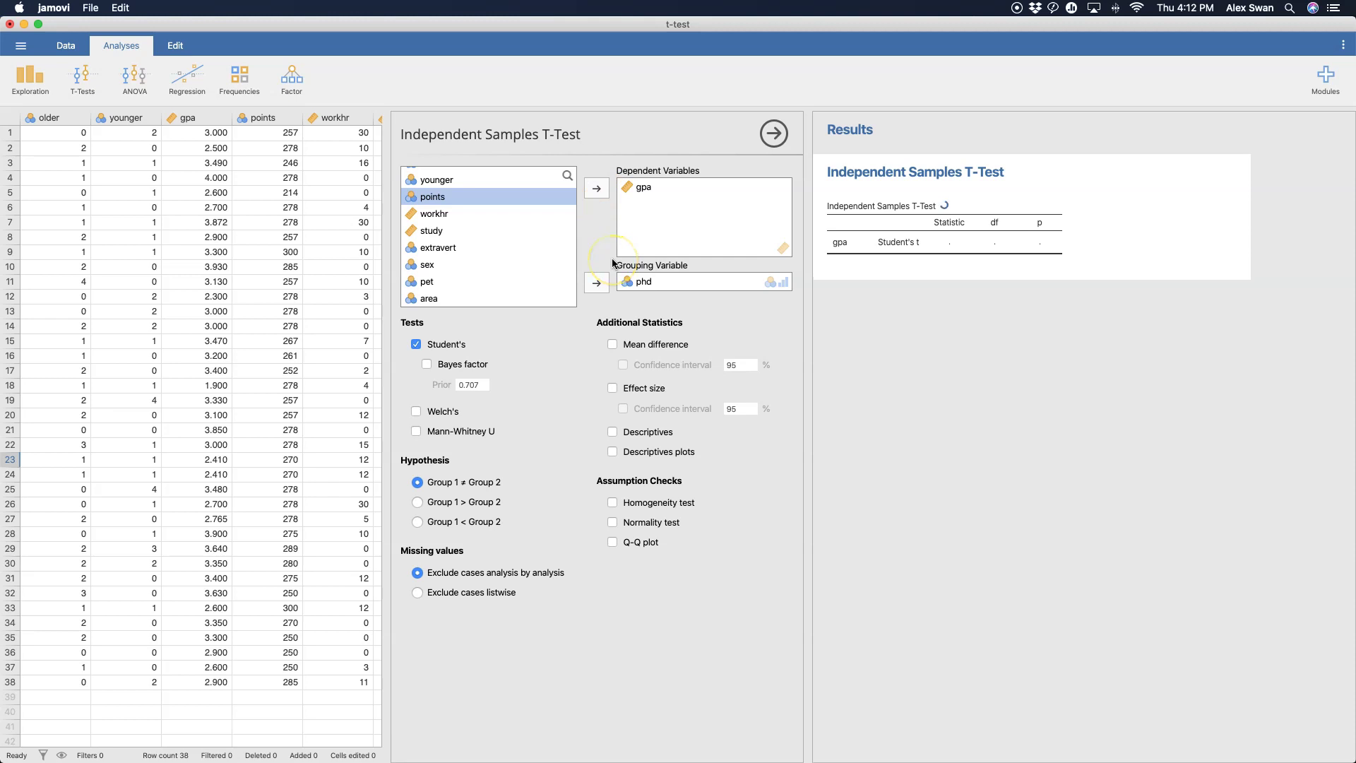
left_click(814, 422)
left_click(839, 243)
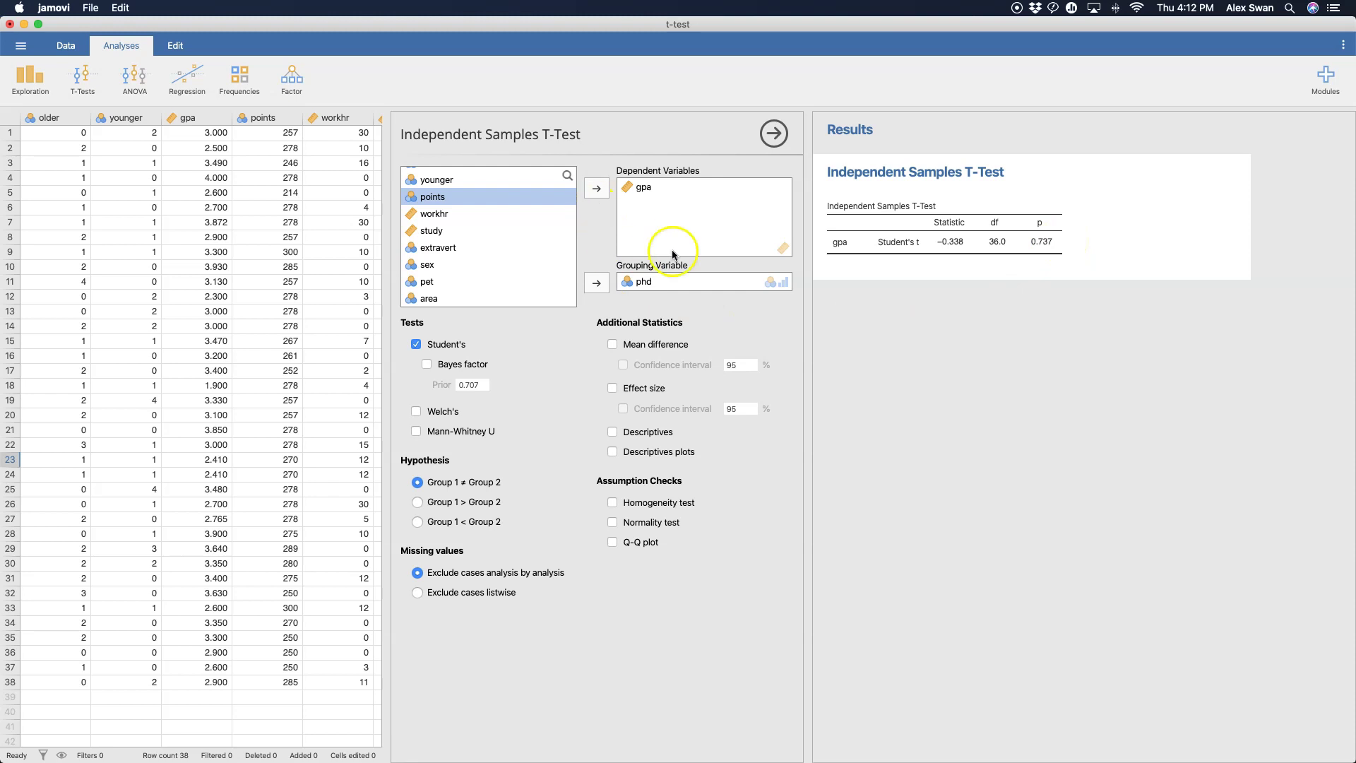
left_click(437, 231)
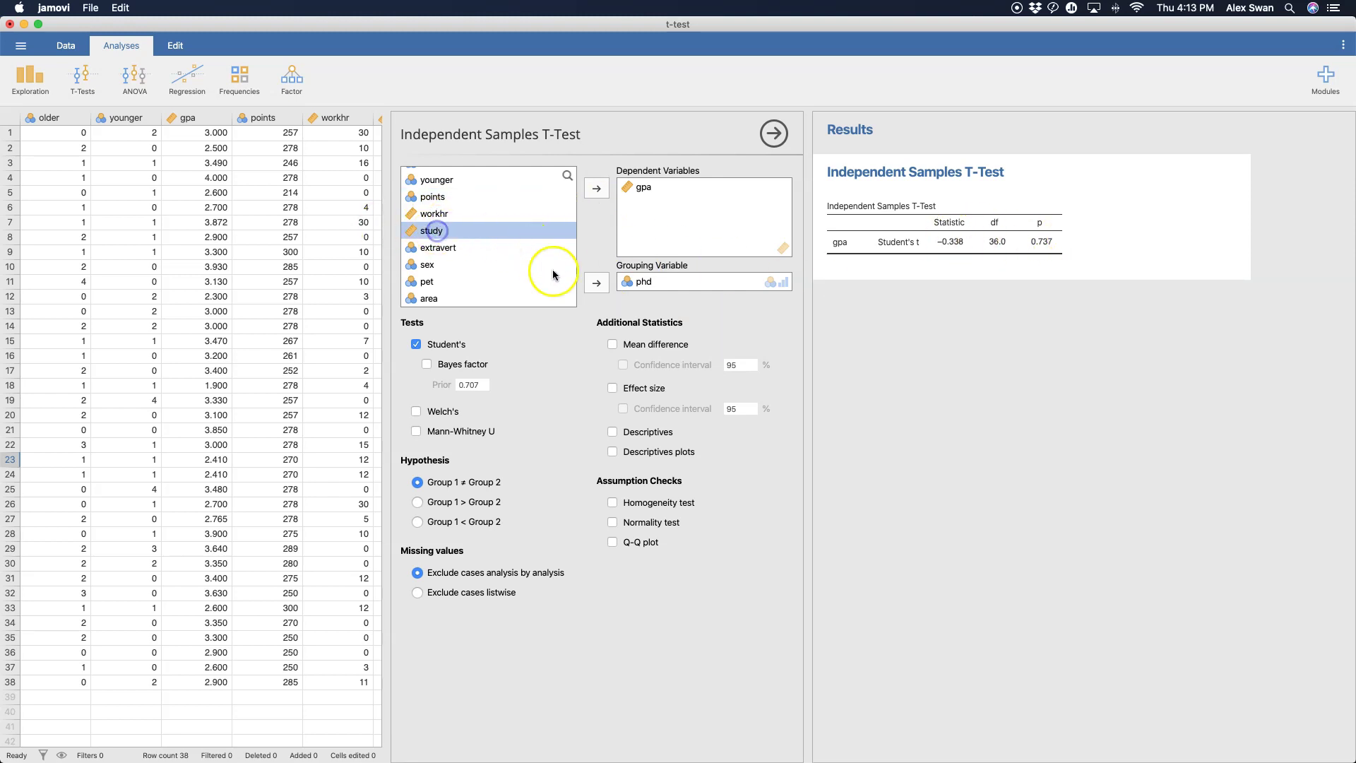
left_click(597, 188)
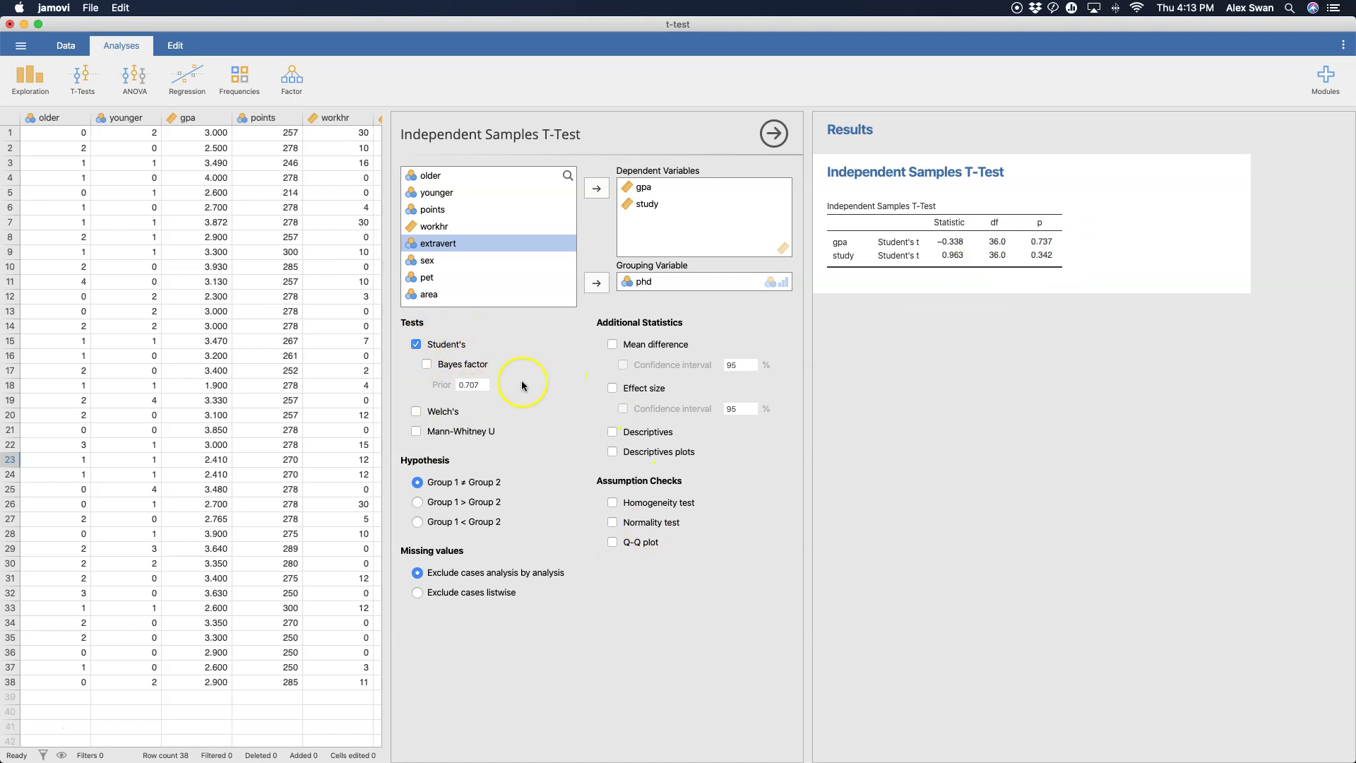
Turn on Welch's test to add Welch's t rows for gpa and study
left_click(443, 413)
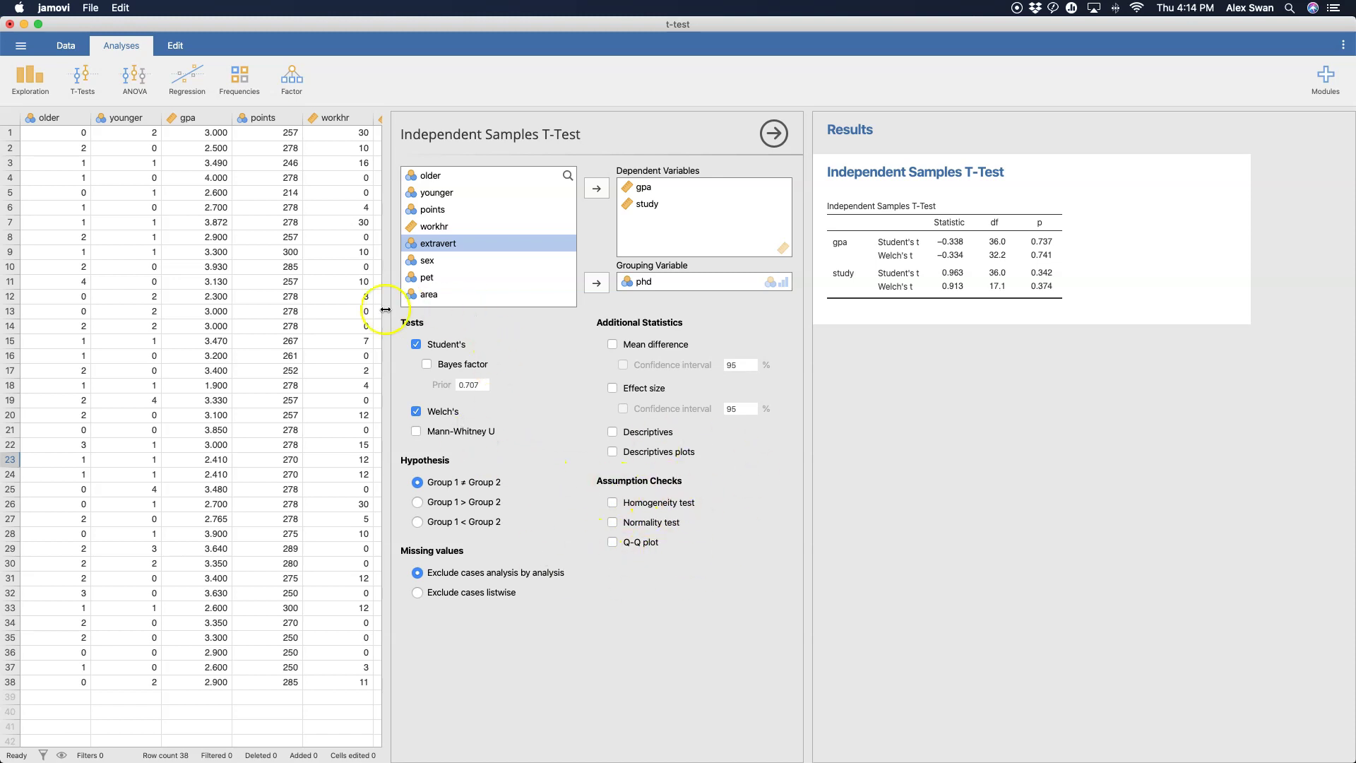
Turn on the Mann-Whitney U test for gpa and study
left_click(416, 431)
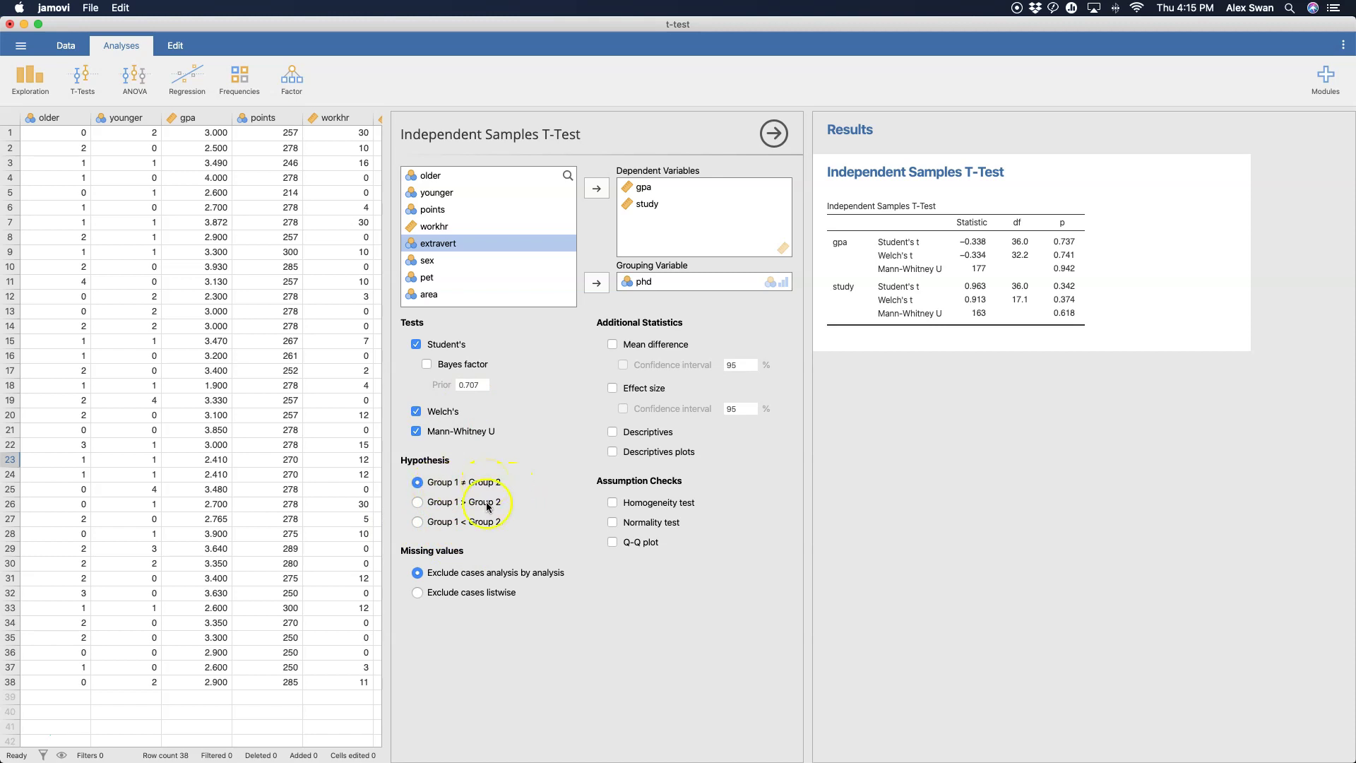
Set the alternative hypothesis to one-sided Group 1 < Group 2
left_click(418, 524)
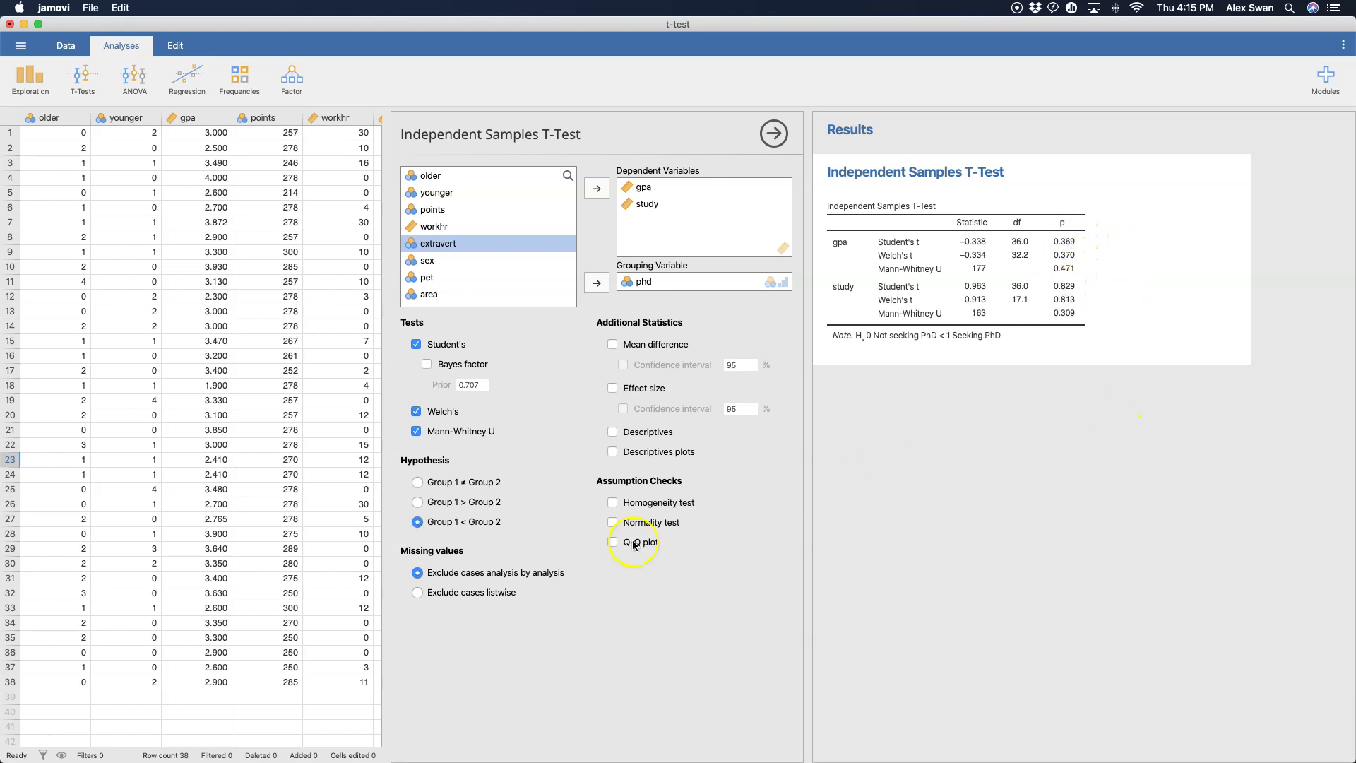
left_click(450, 483)
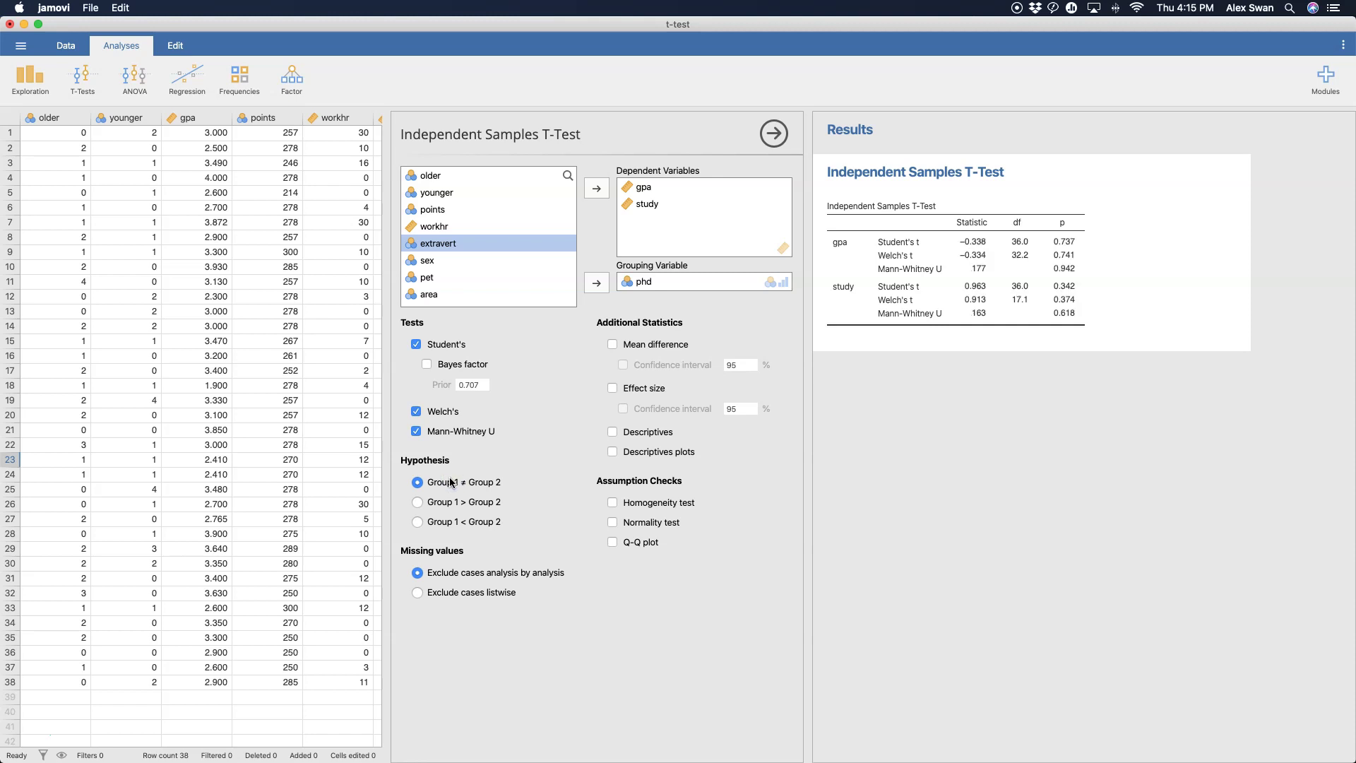
left_click(455, 523)
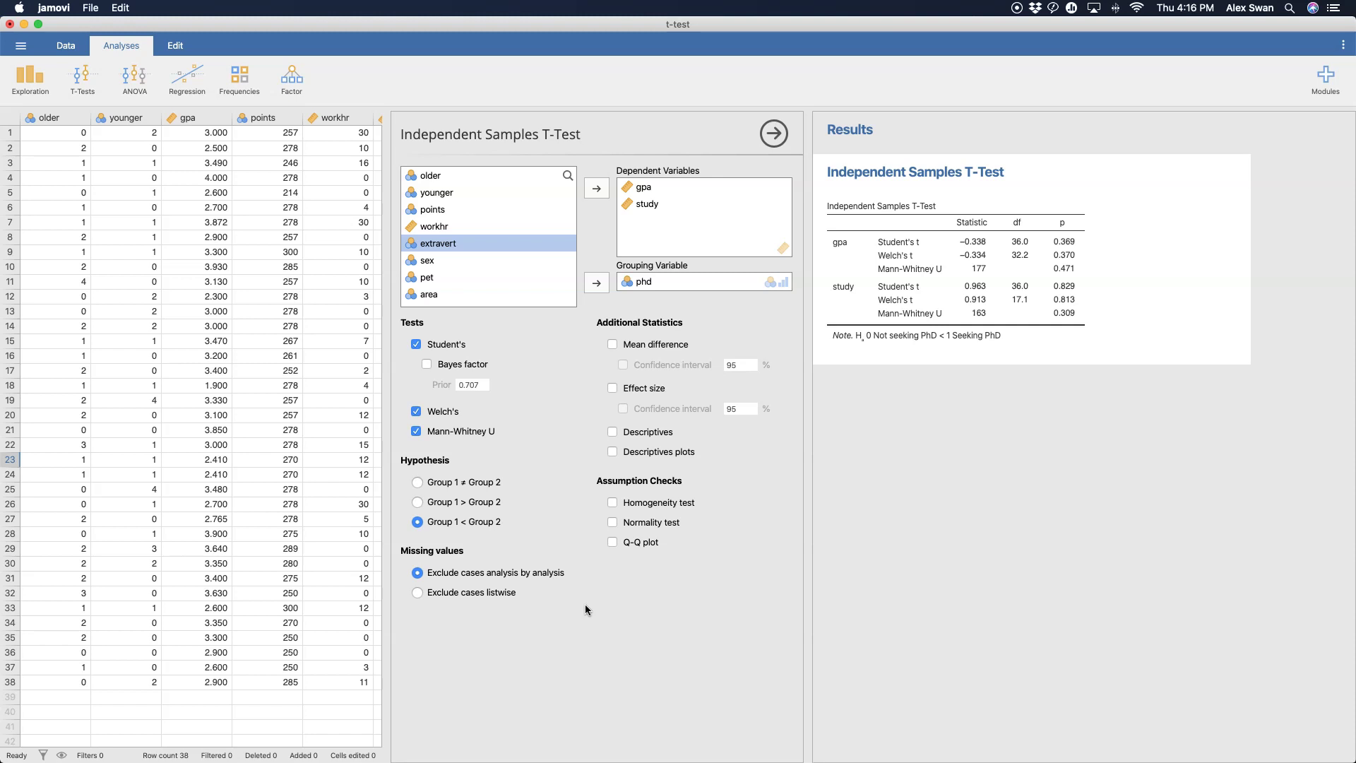
left_click(540, 580)
left_click(611, 590)
left_click(847, 338)
Add mean difference with 95% confidence interval and effect size, returning to Group 1 ≠ Group 2
left_click(666, 346)
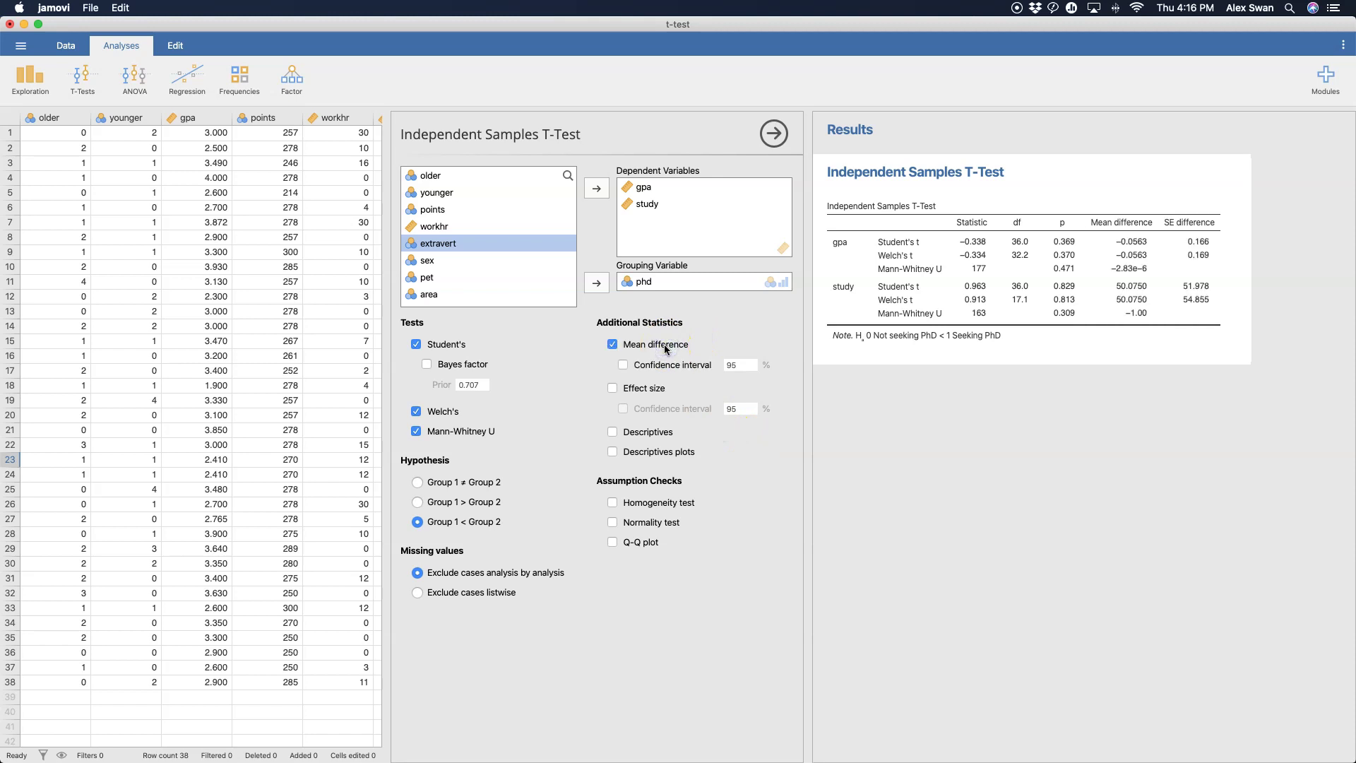
left_click(665, 364)
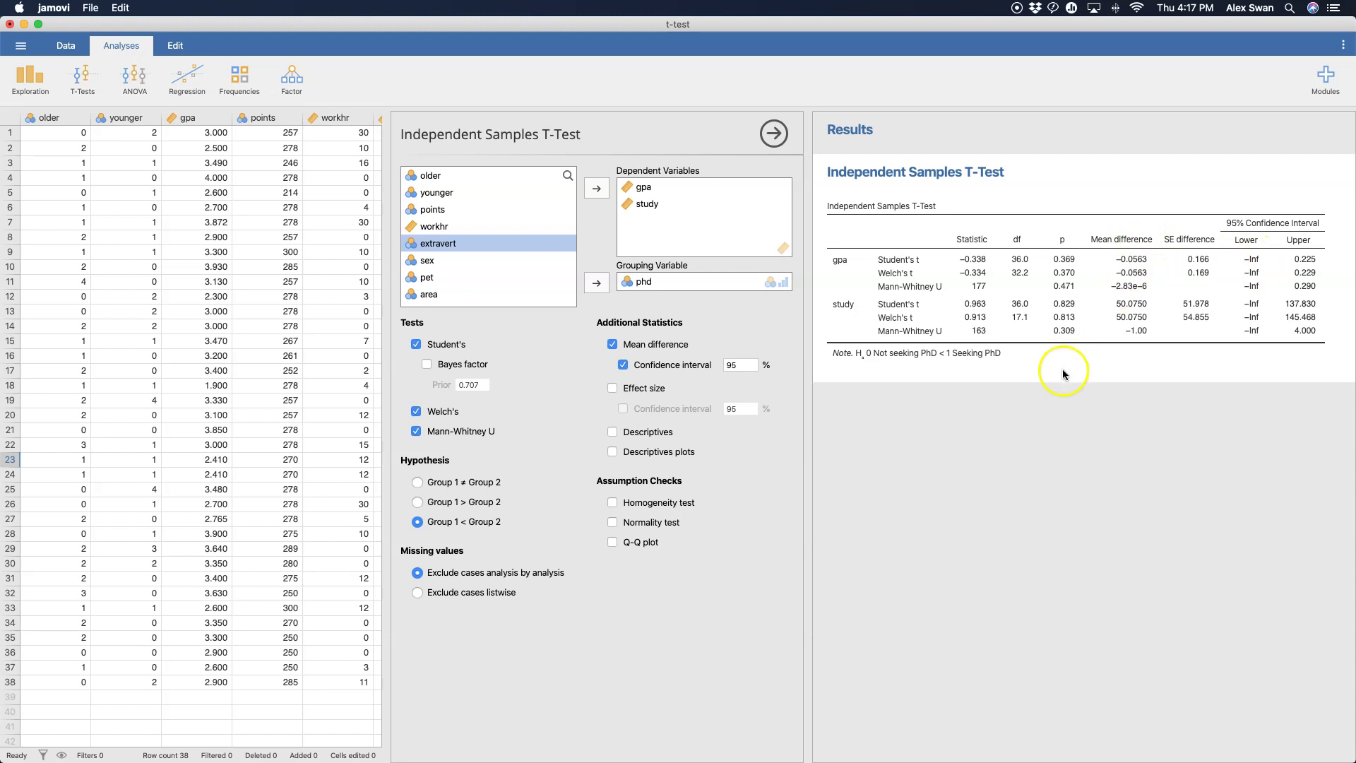
left_click(640, 388)
left_click(479, 486)
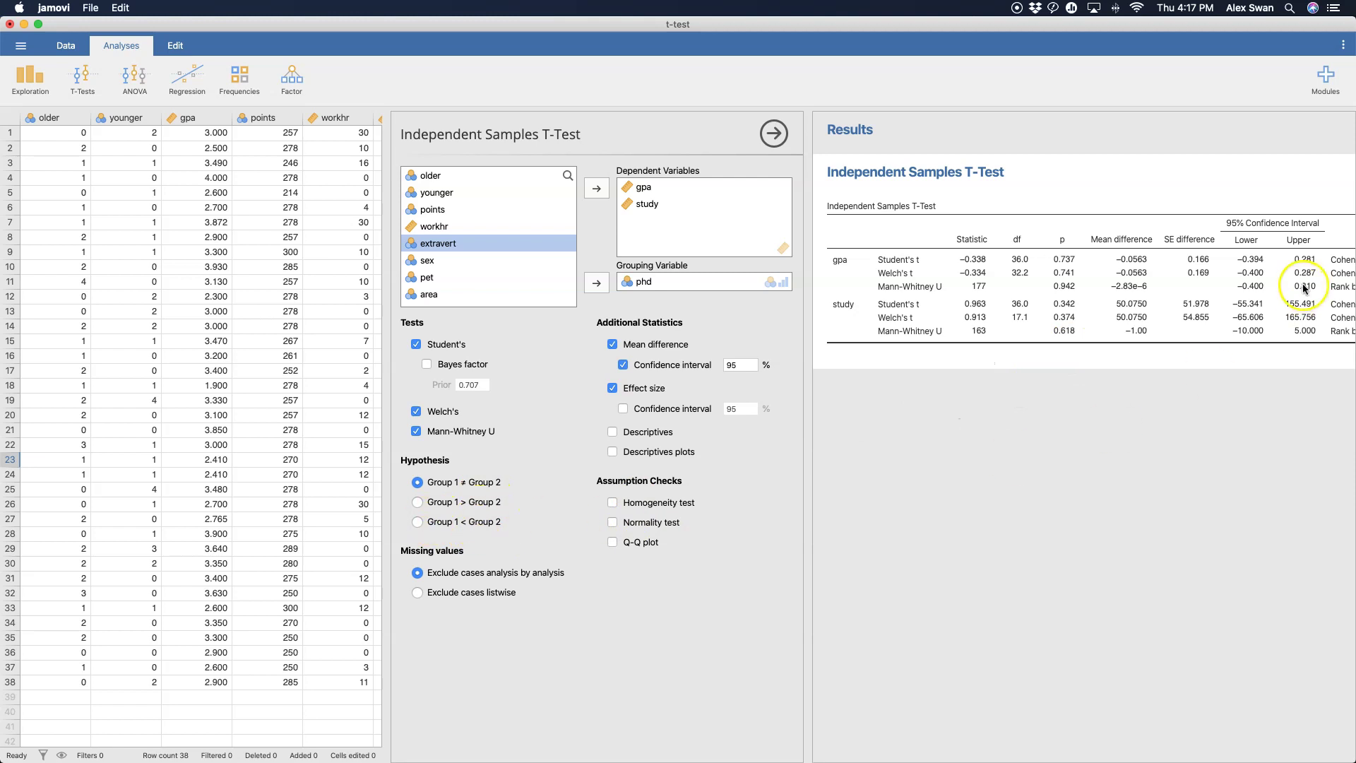
scroll(1160, 288, "right", 5)
scroll(1160, 288, "left", 5)
scroll(1157, 283, "right", 5)
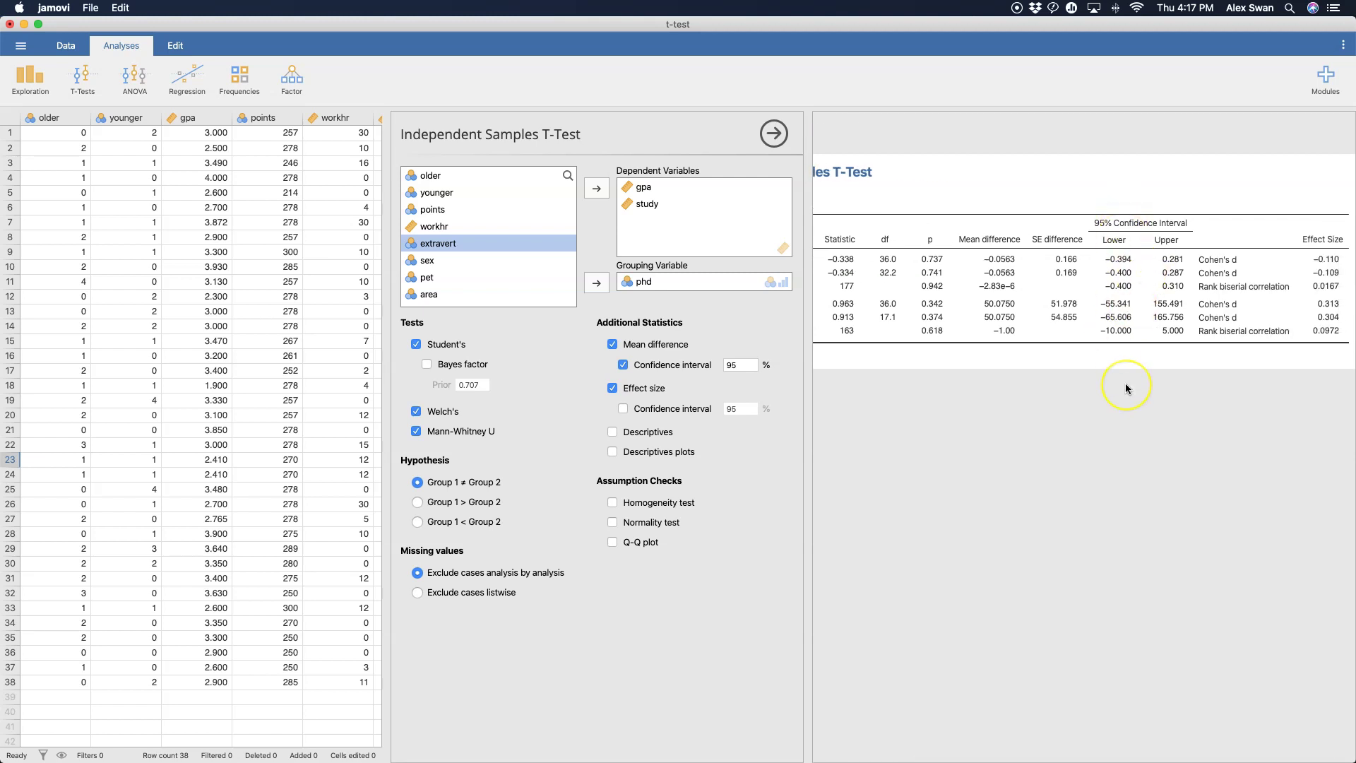
scroll(1126, 384, "right", 1)
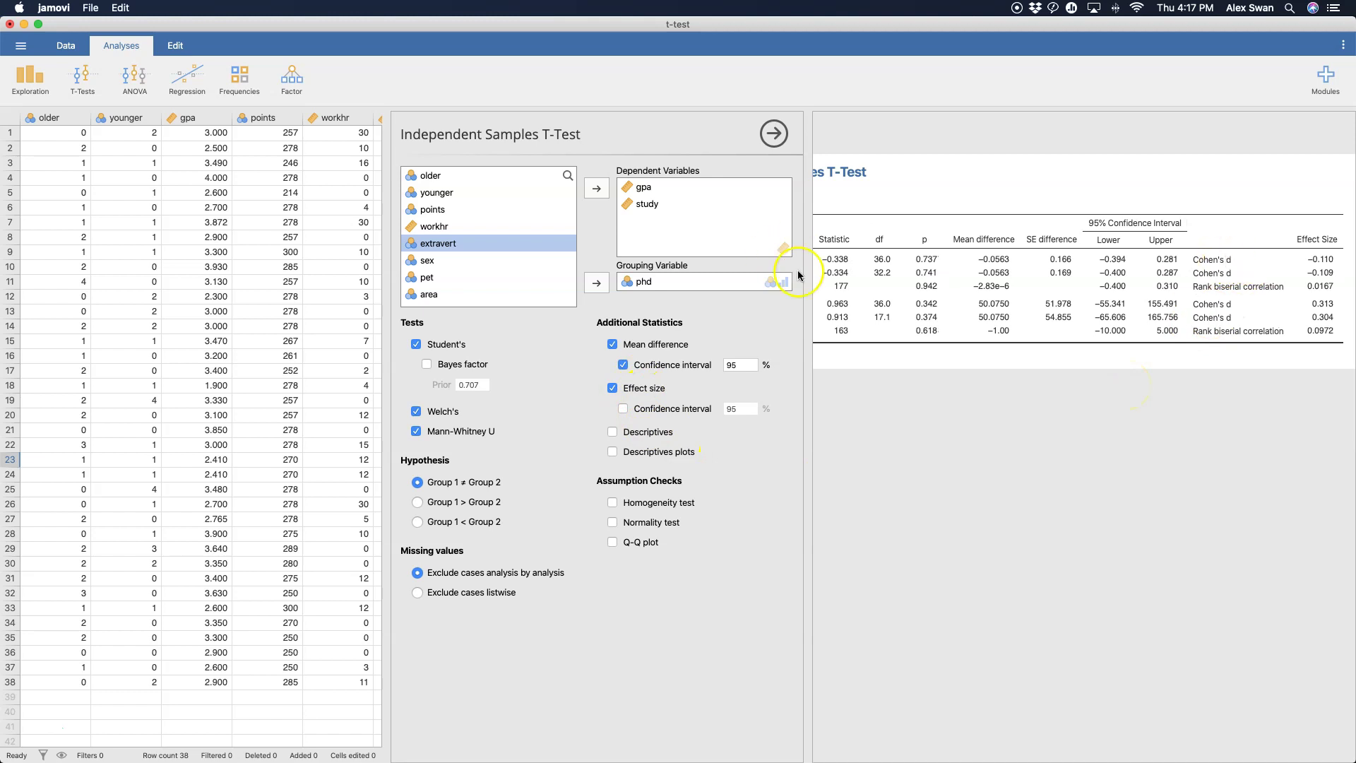
scroll(858, 273, "left", 3)
scroll(1112, 296, "right", 4)
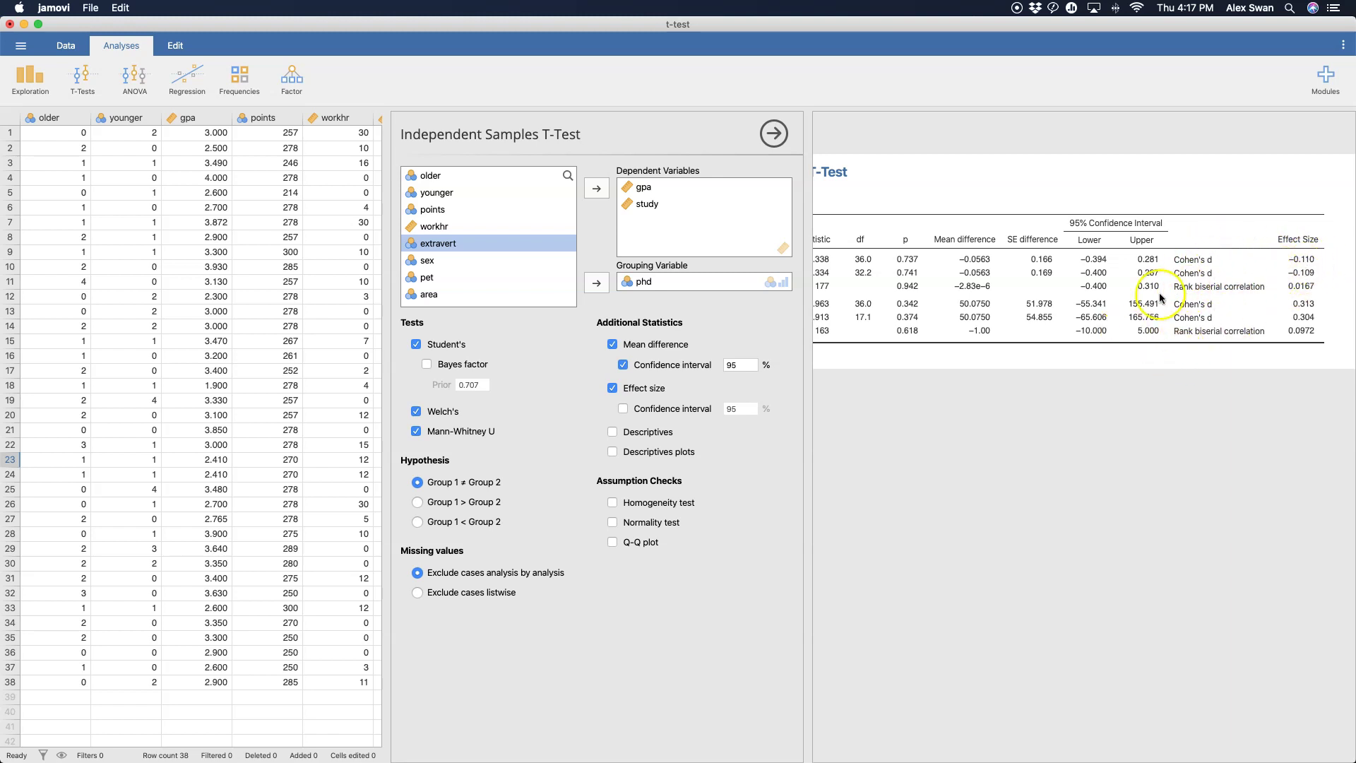
scroll(988, 303, "left", 3)
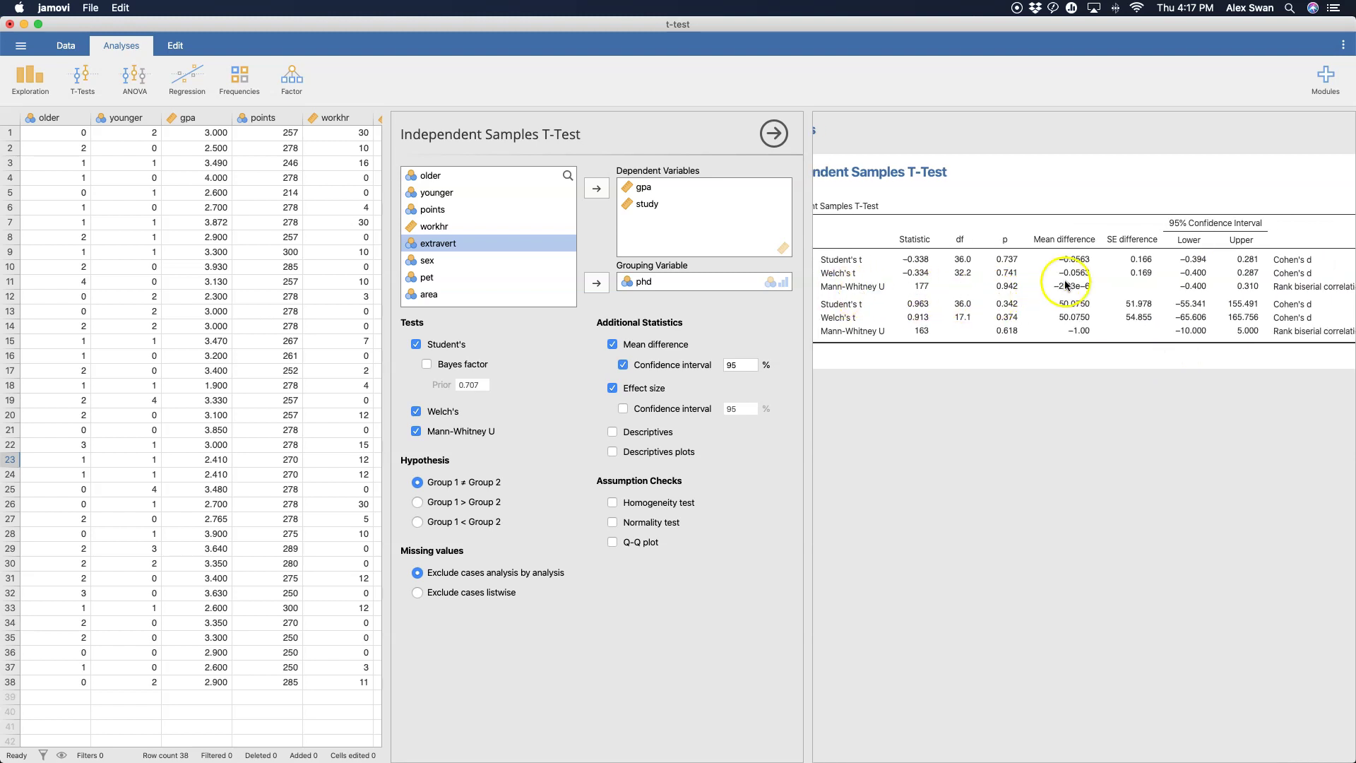
scroll(1081, 268, "right", 3)
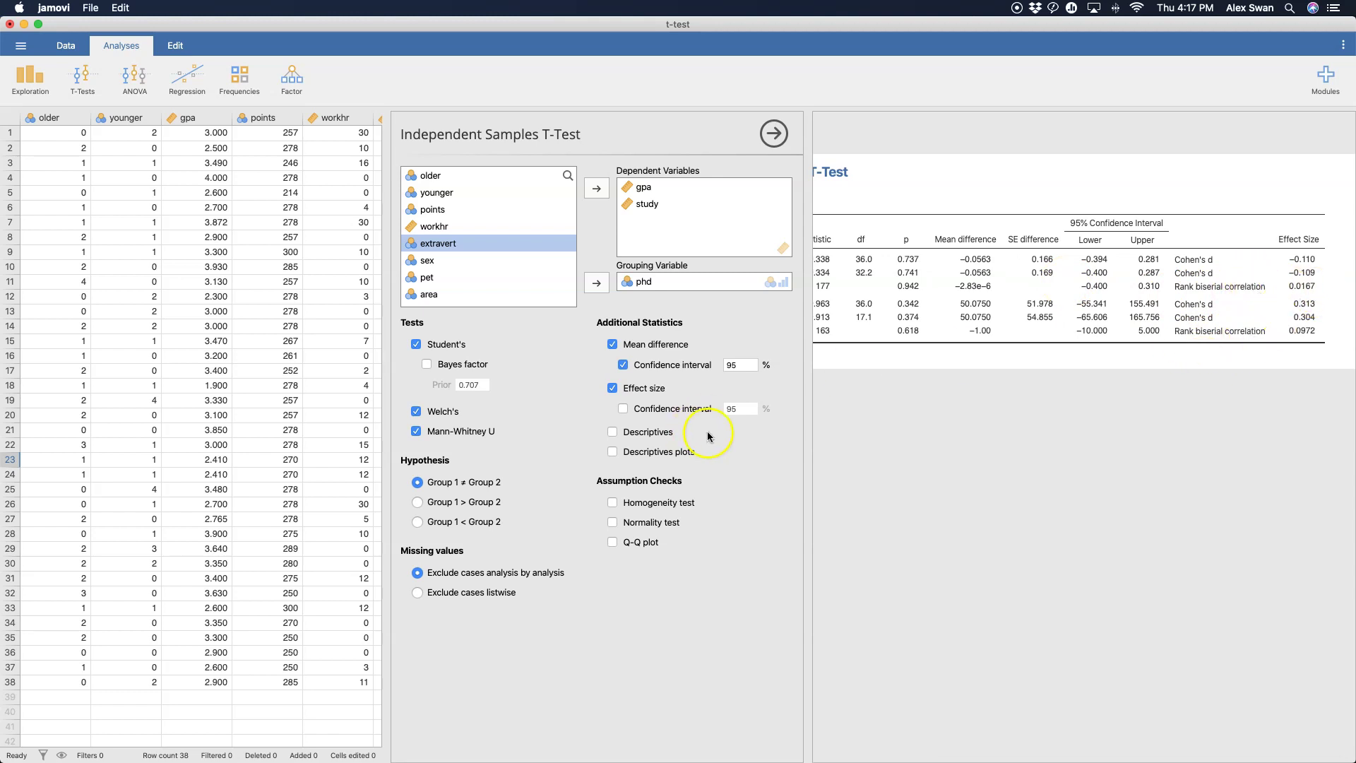
Add 95% confidence intervals to the effect sizes and show Group Descriptives for gpa and study
left_click(657, 411)
scroll(1008, 348, "right", 3)
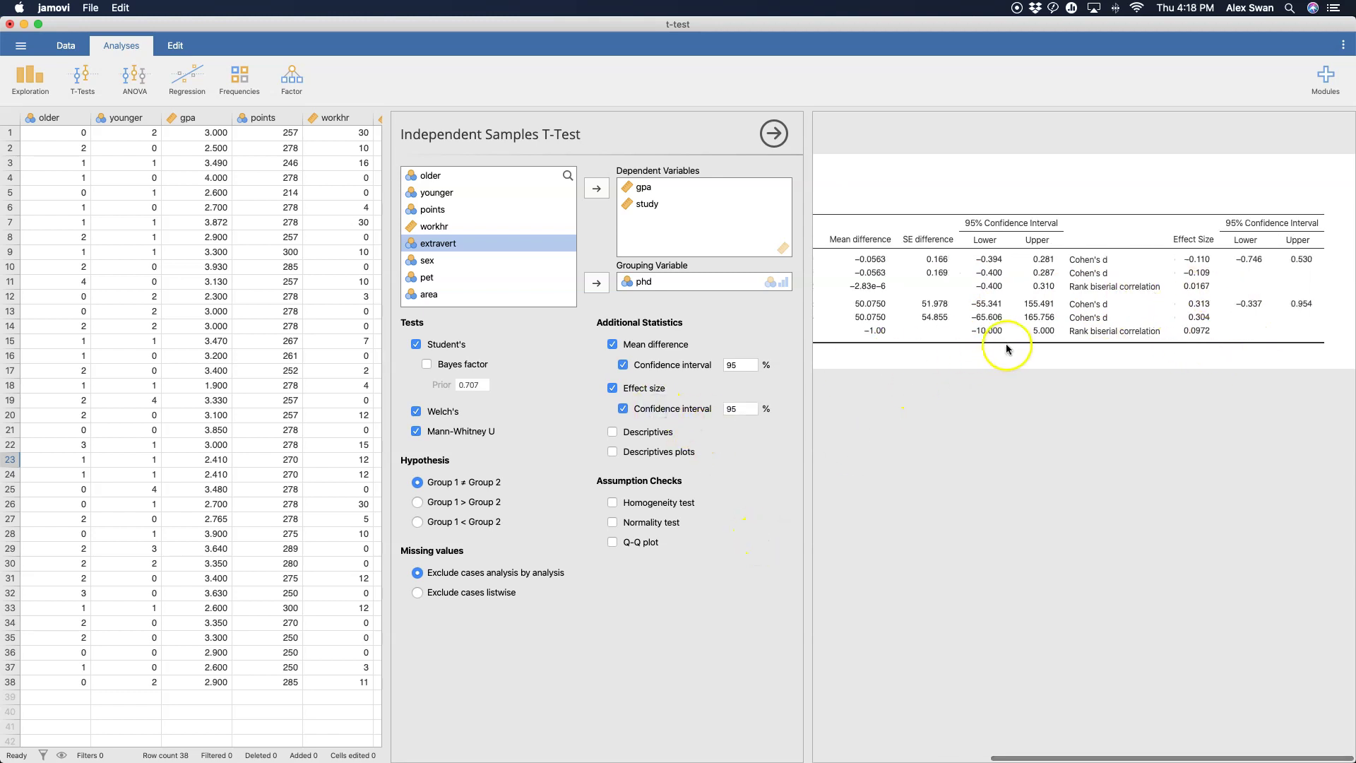
scroll(989, 311, "left", 10)
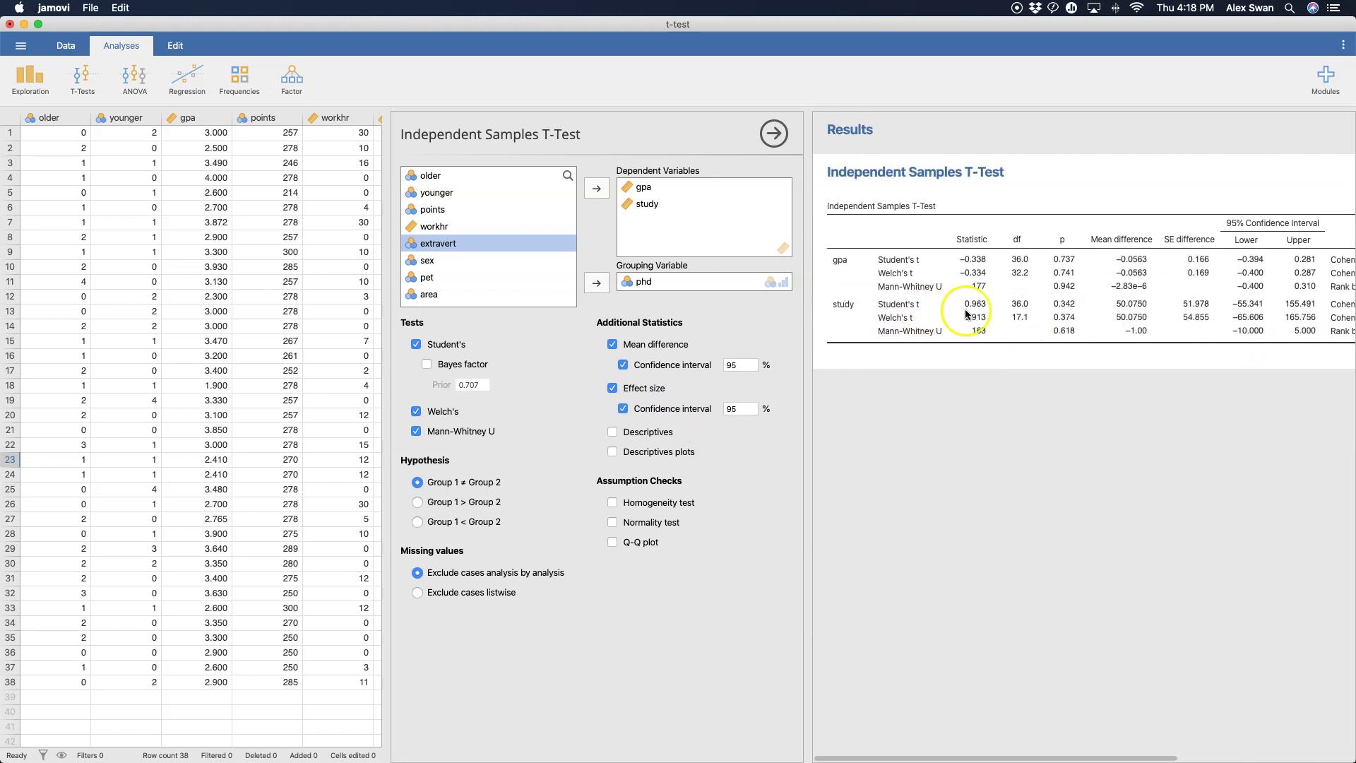
scroll(1060, 315, "right", 3)
scroll(1108, 315, "right", 3)
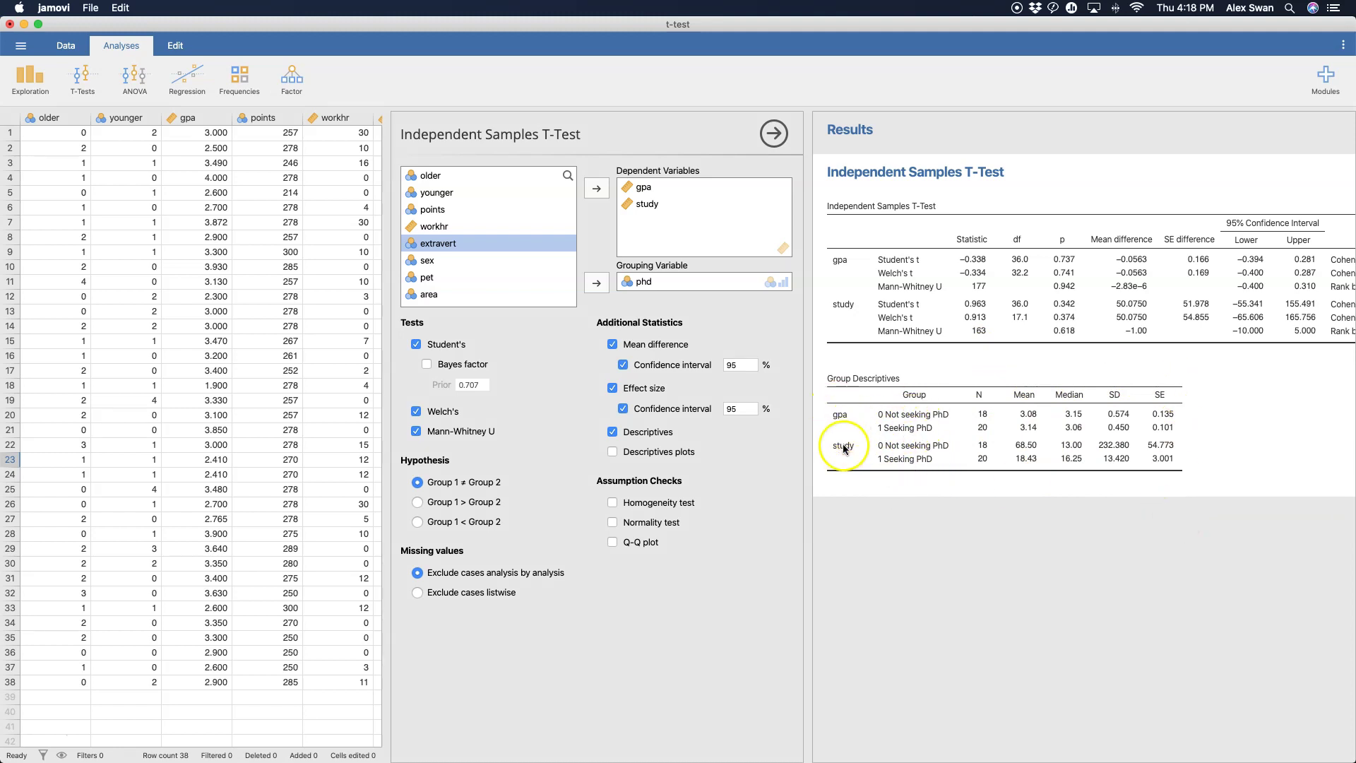
Add descriptives plots of each phd group's mean (95% CI) and median for gpa and study
left_click(654, 448)
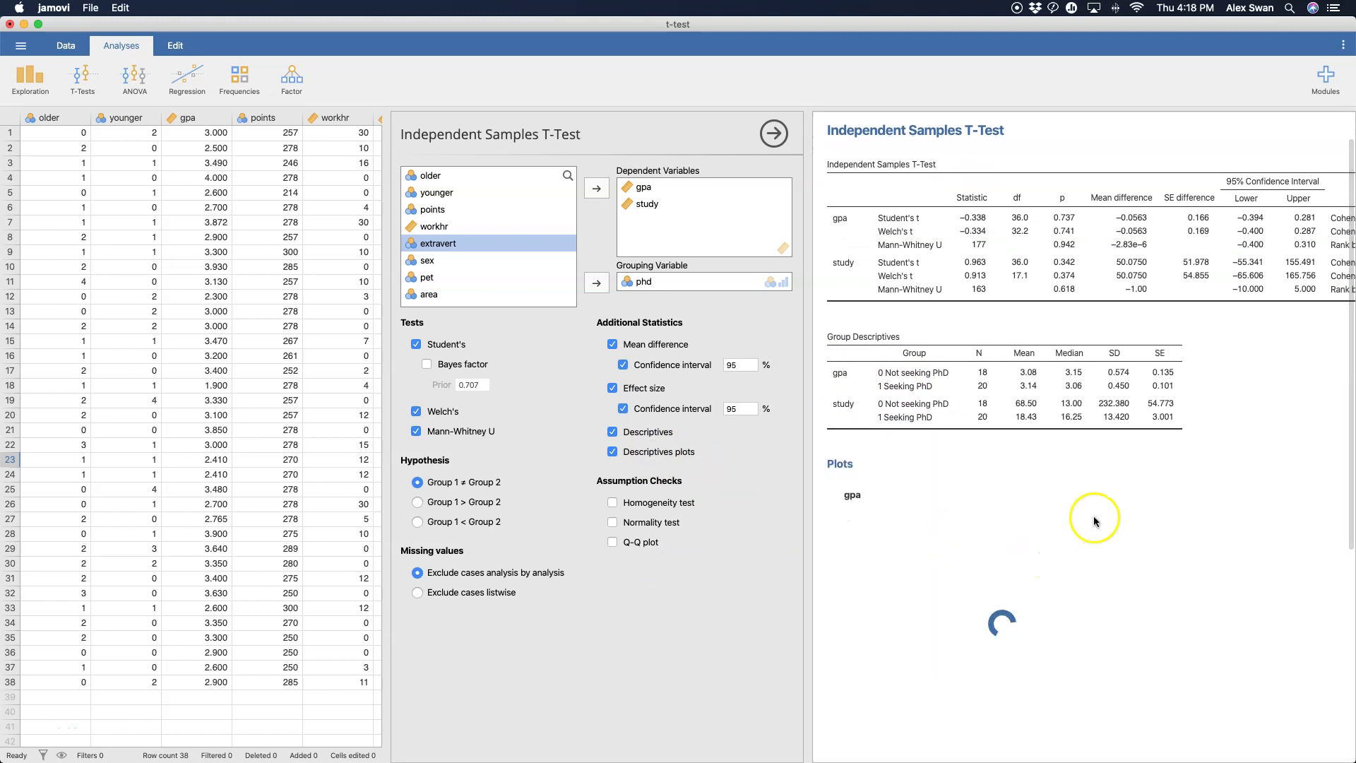
scroll(1093, 521, "down", 5)
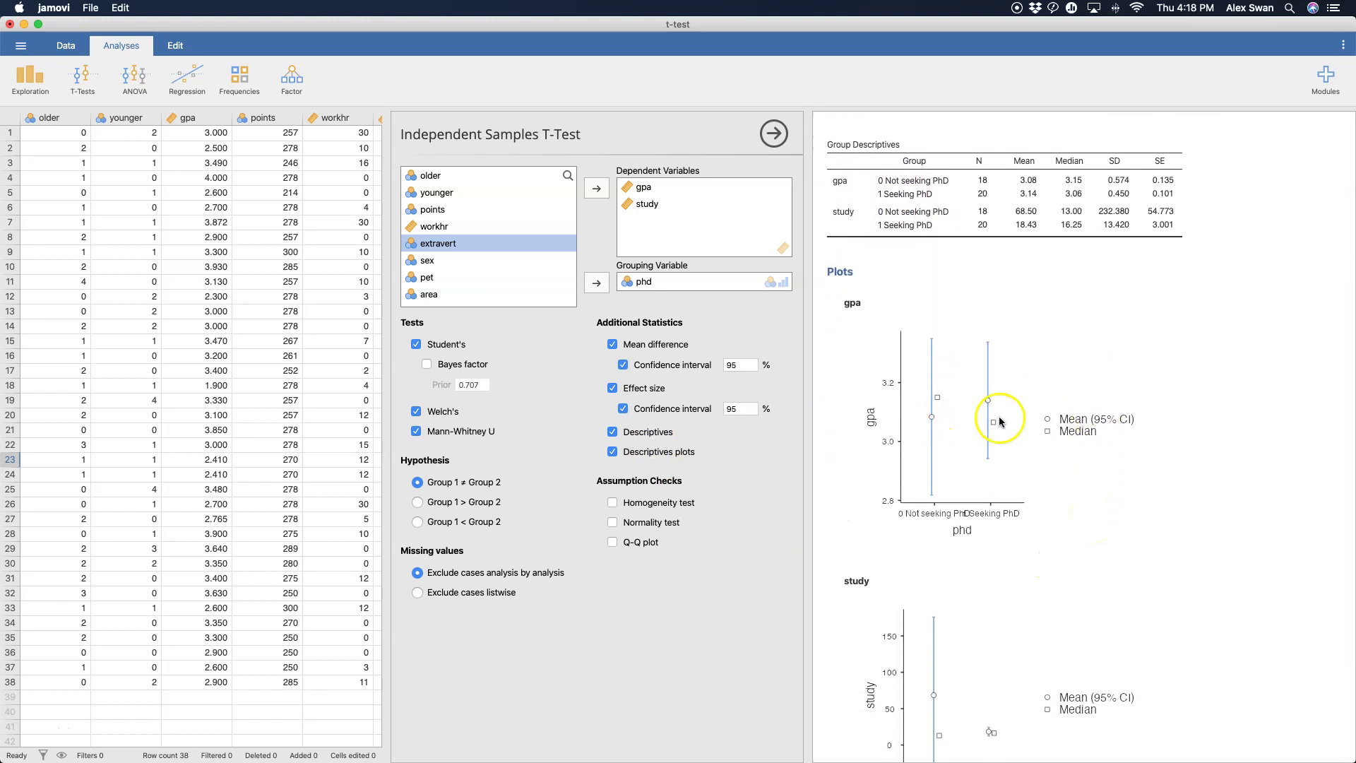
scroll(989, 477, "up", 2)
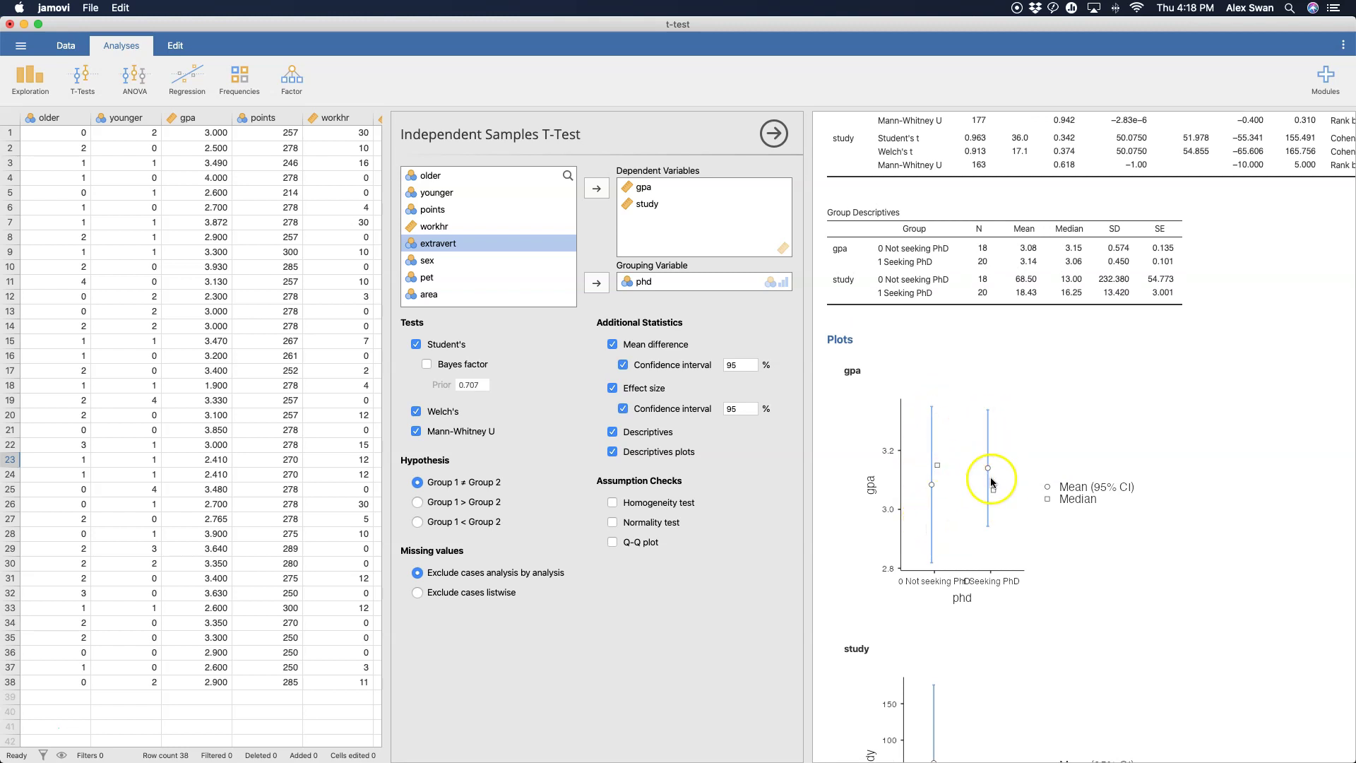
scroll(1059, 518, "down", 5)
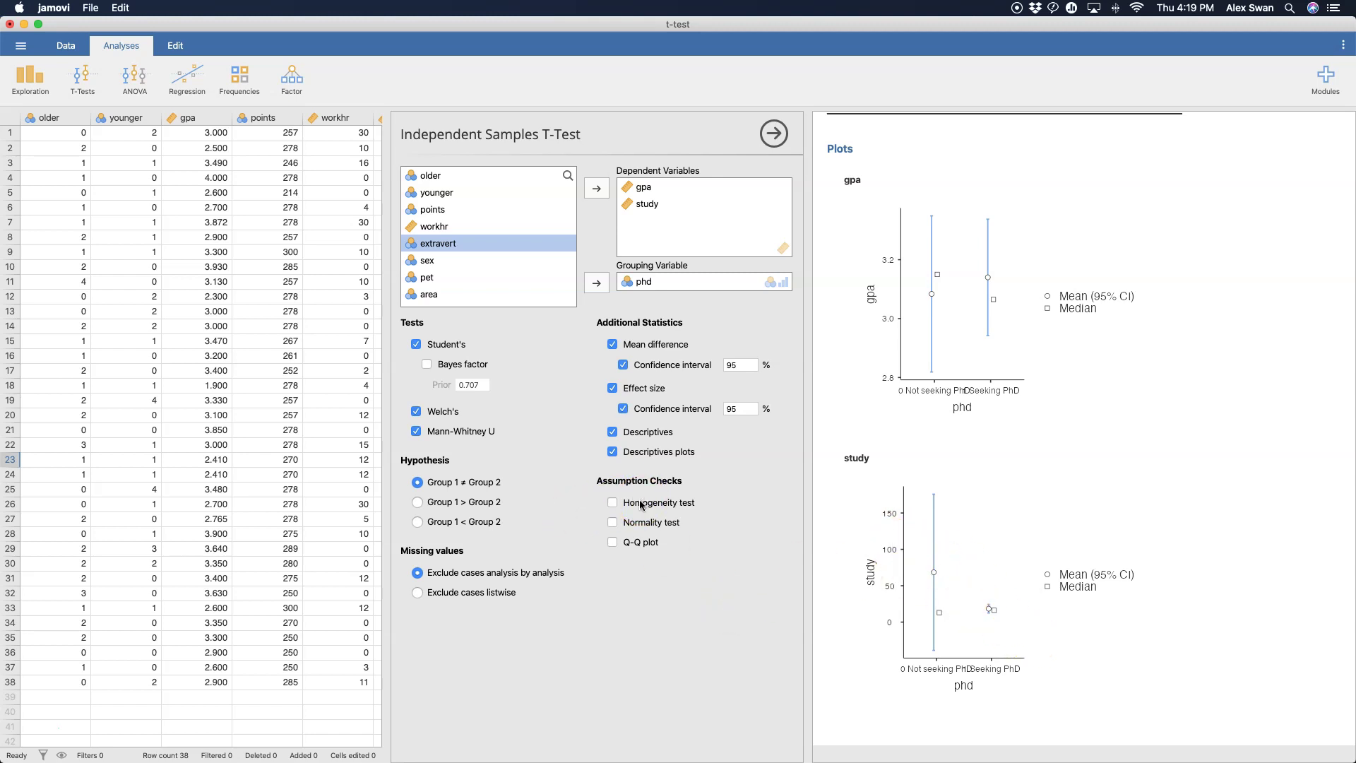
Add Shapiro-Wilk normality and Levene's homogeneity tests for gpa and study, then review them
left_click(639, 522)
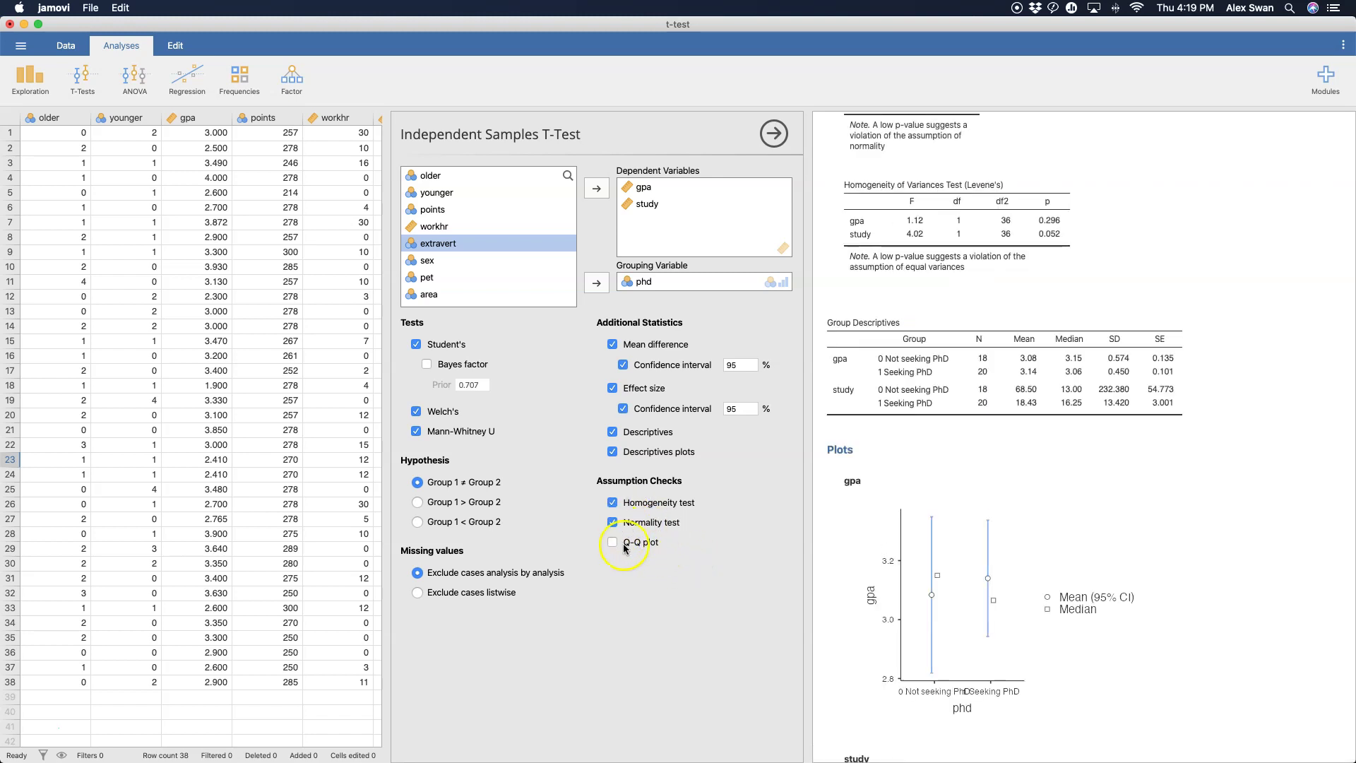
scroll(904, 544, "down", 5)
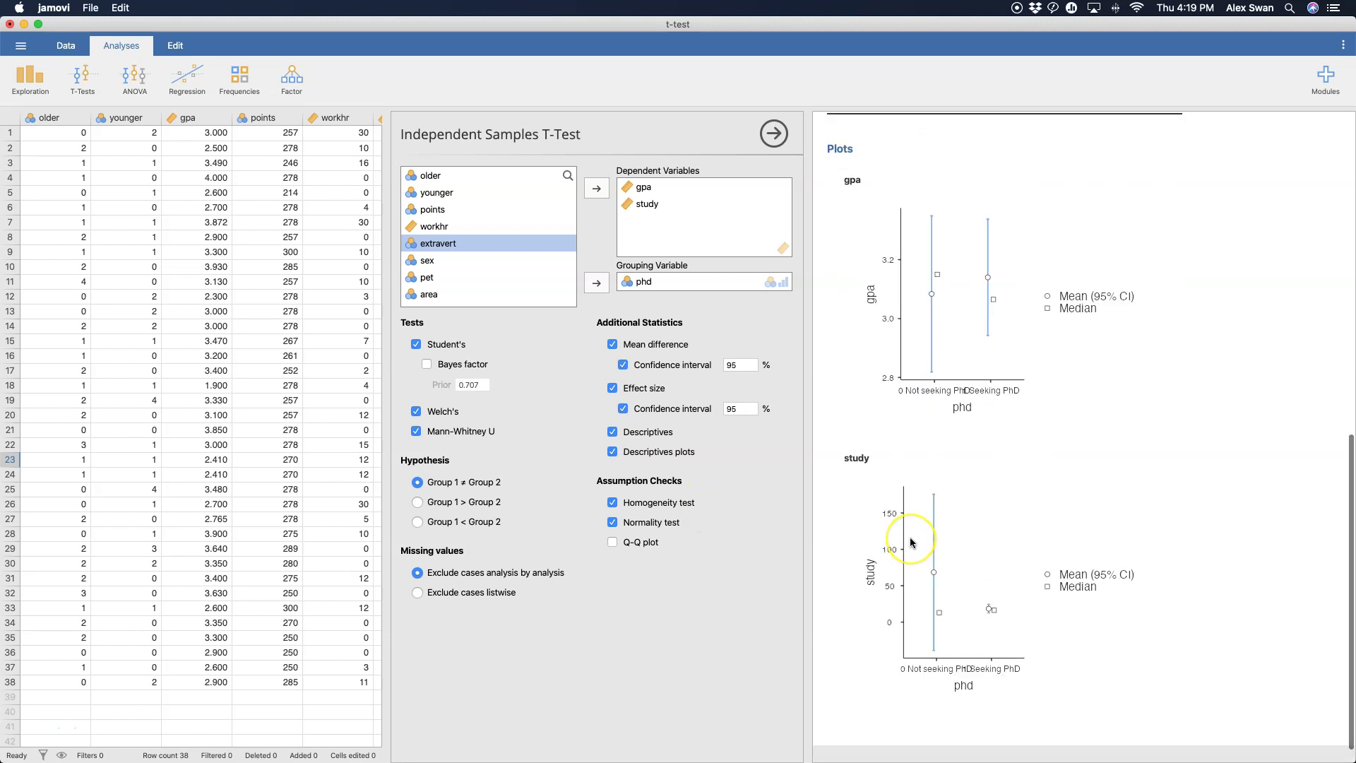
scroll(911, 542, "up", 7)
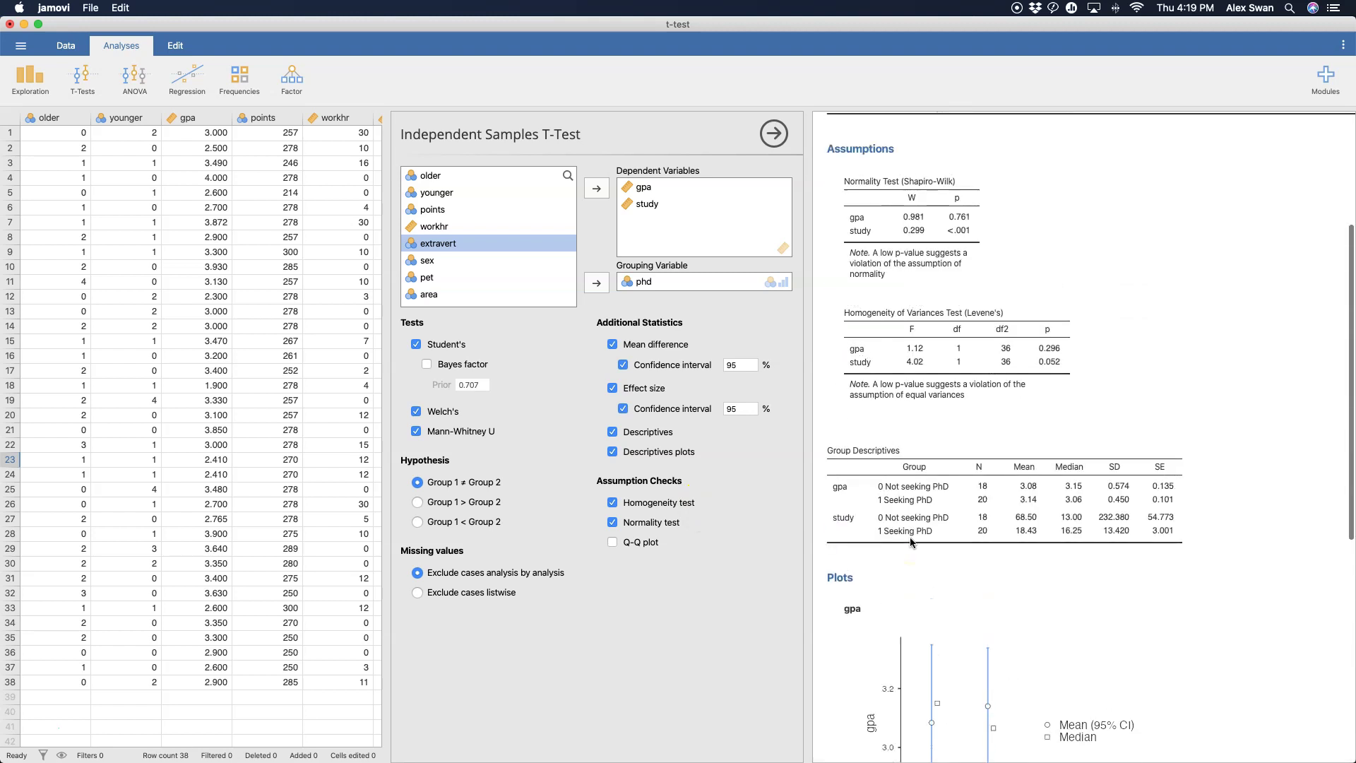
scroll(909, 541, "up", 4)
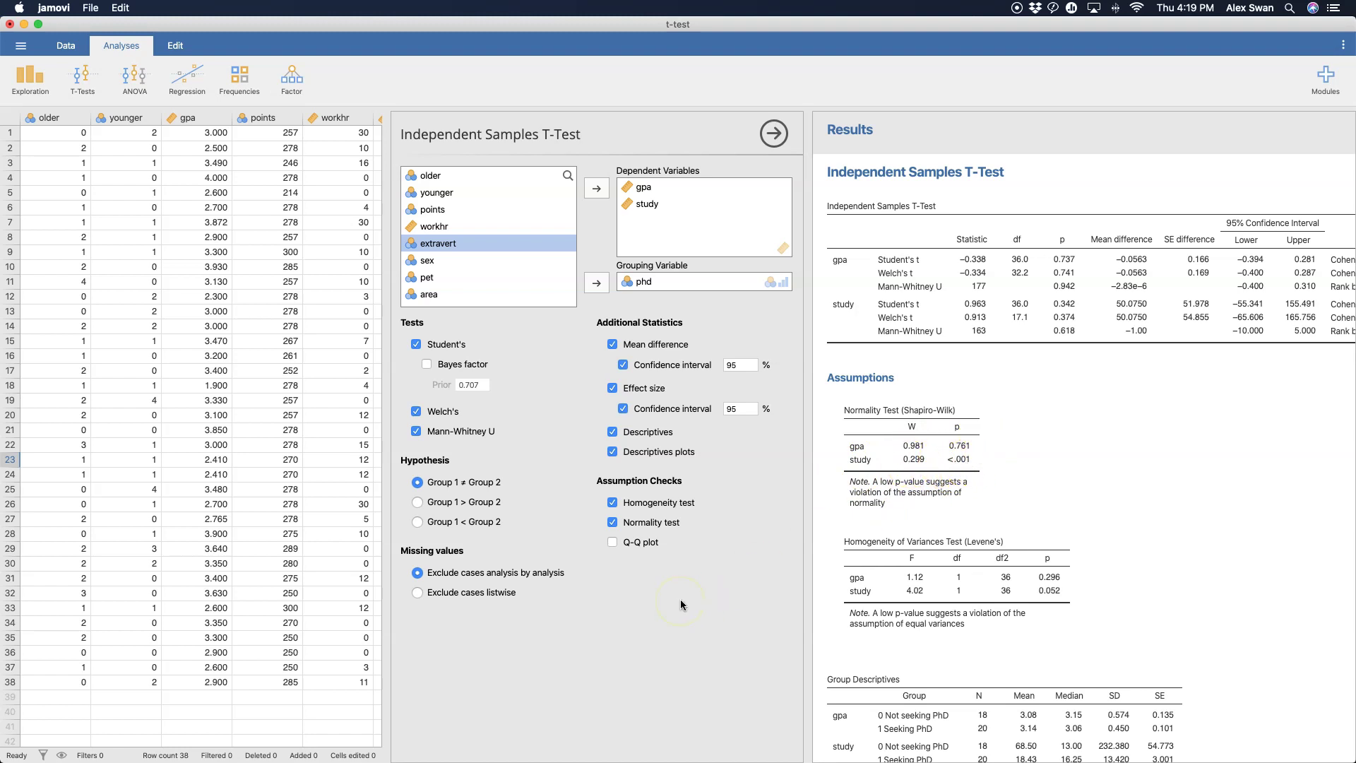
Add Q-Q plots of standardized residuals for gpa and study and inspect each one
left_click(612, 542)
scroll(999, 598, "down", 15)
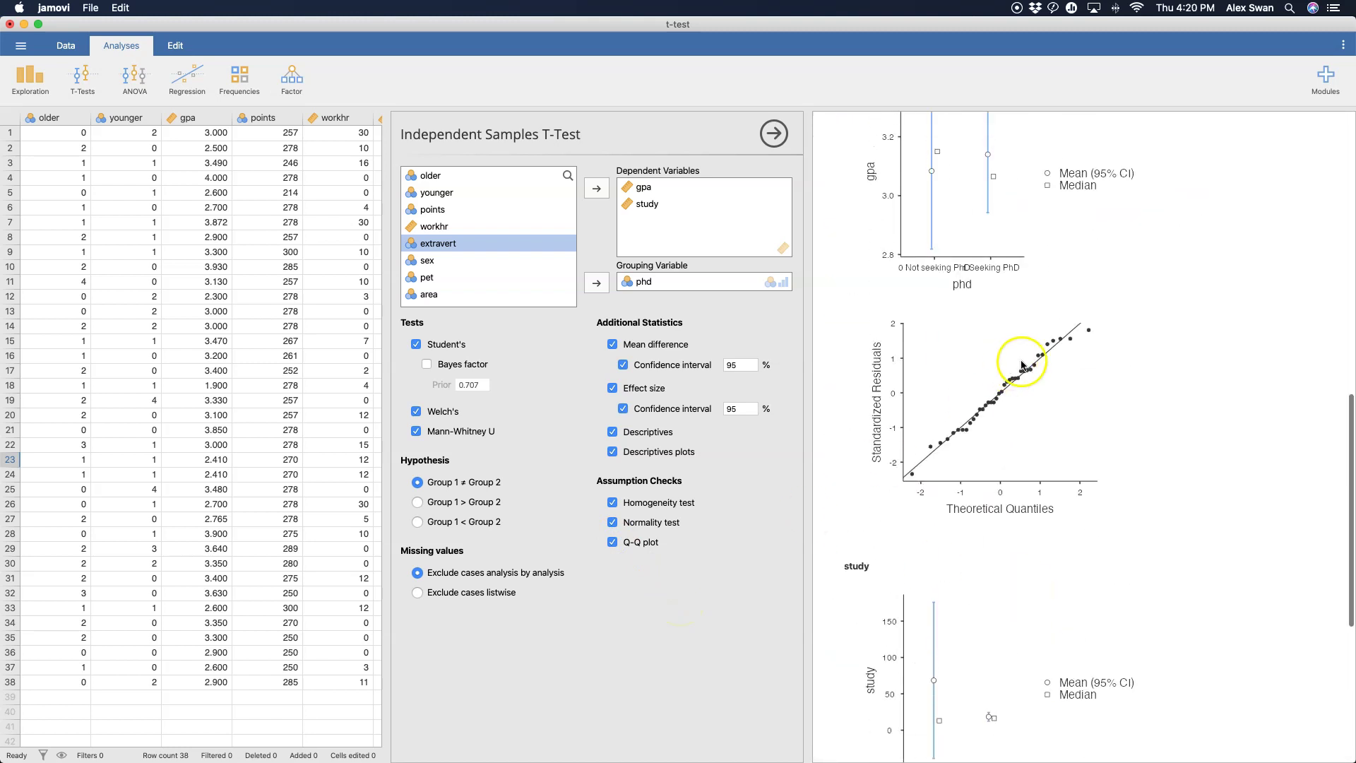
scroll(946, 529, "up", 5)
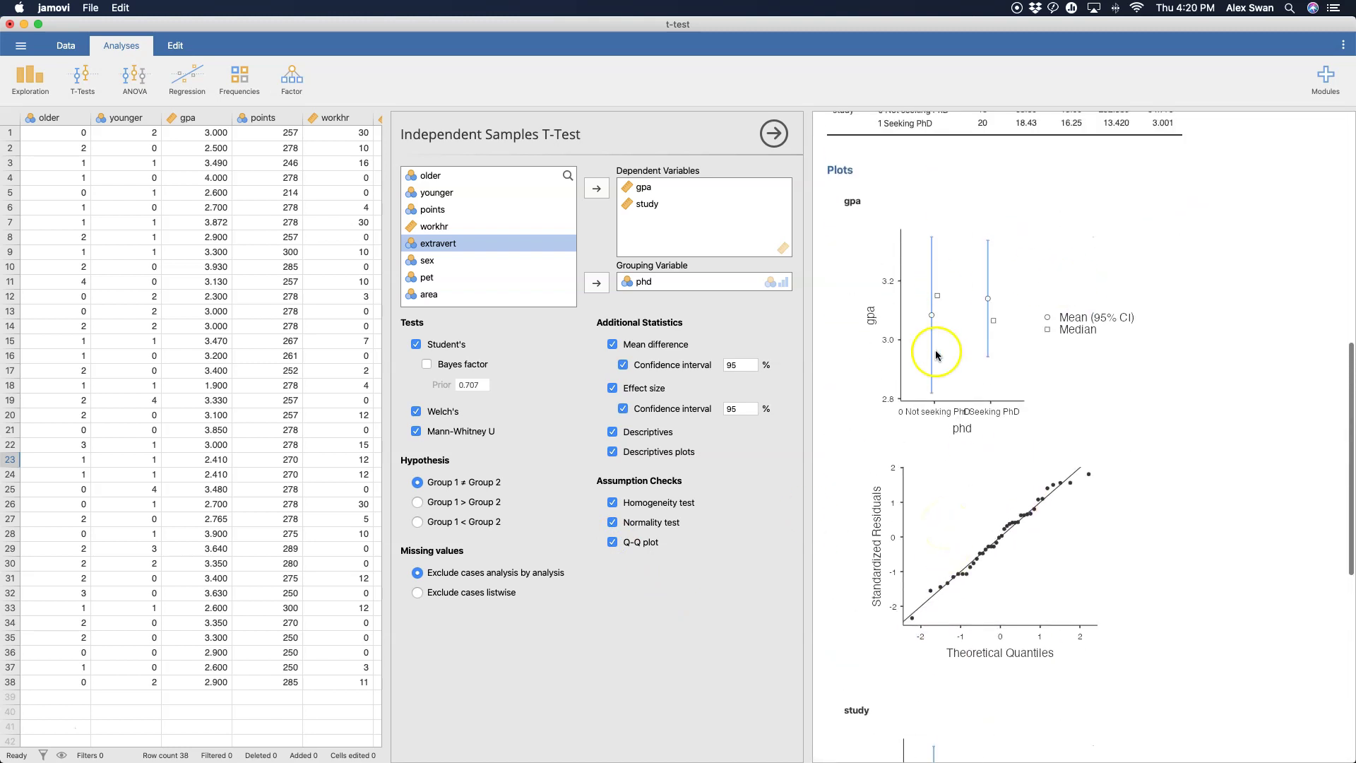
scroll(1020, 537, "down", 17)
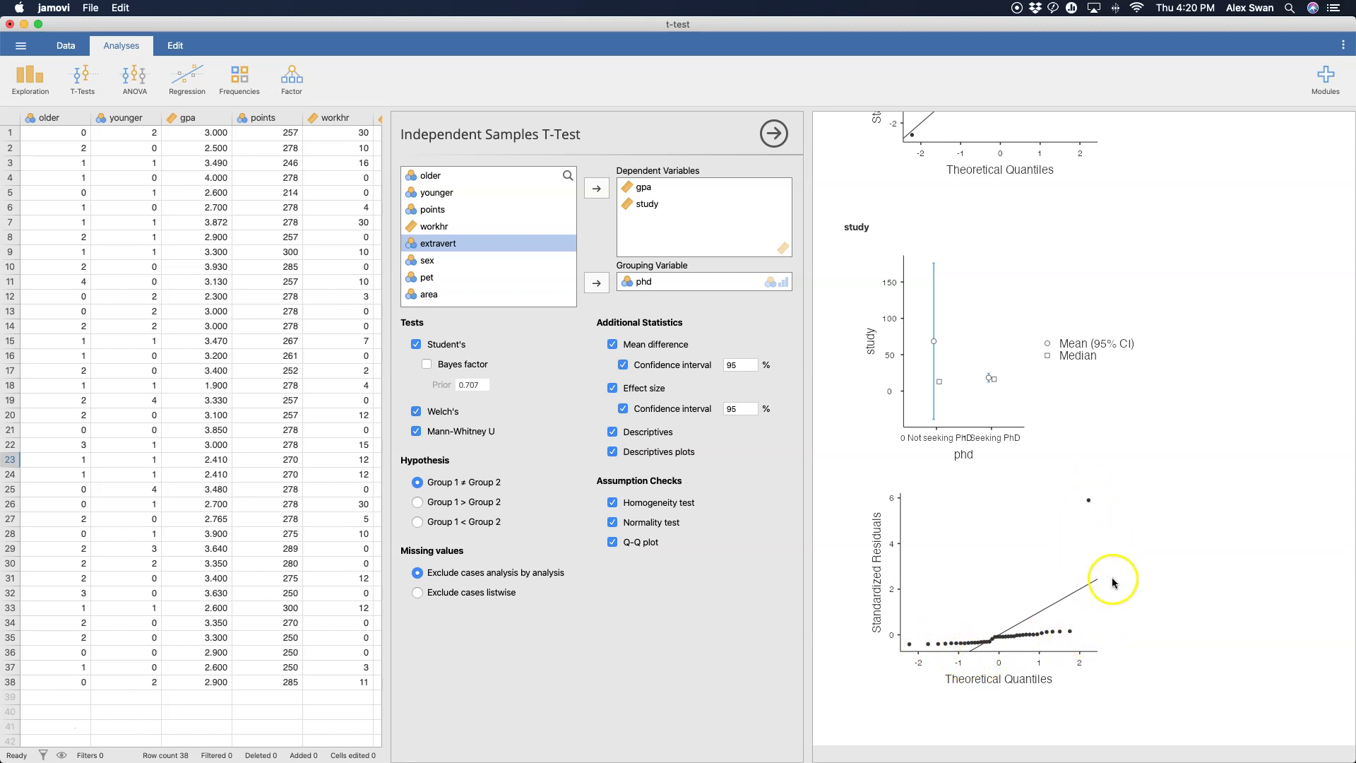
scroll(1054, 618, "up", 1)
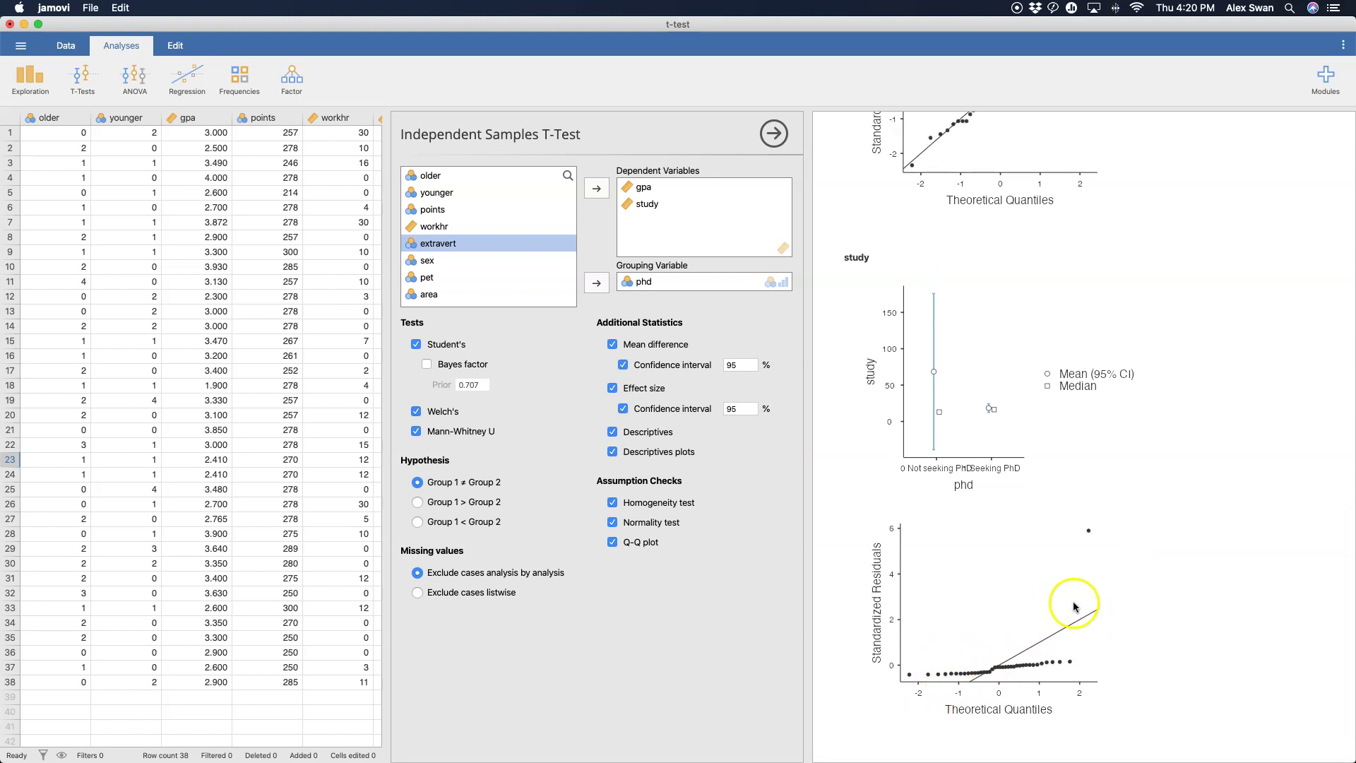
scroll(1063, 611, "up", 8)
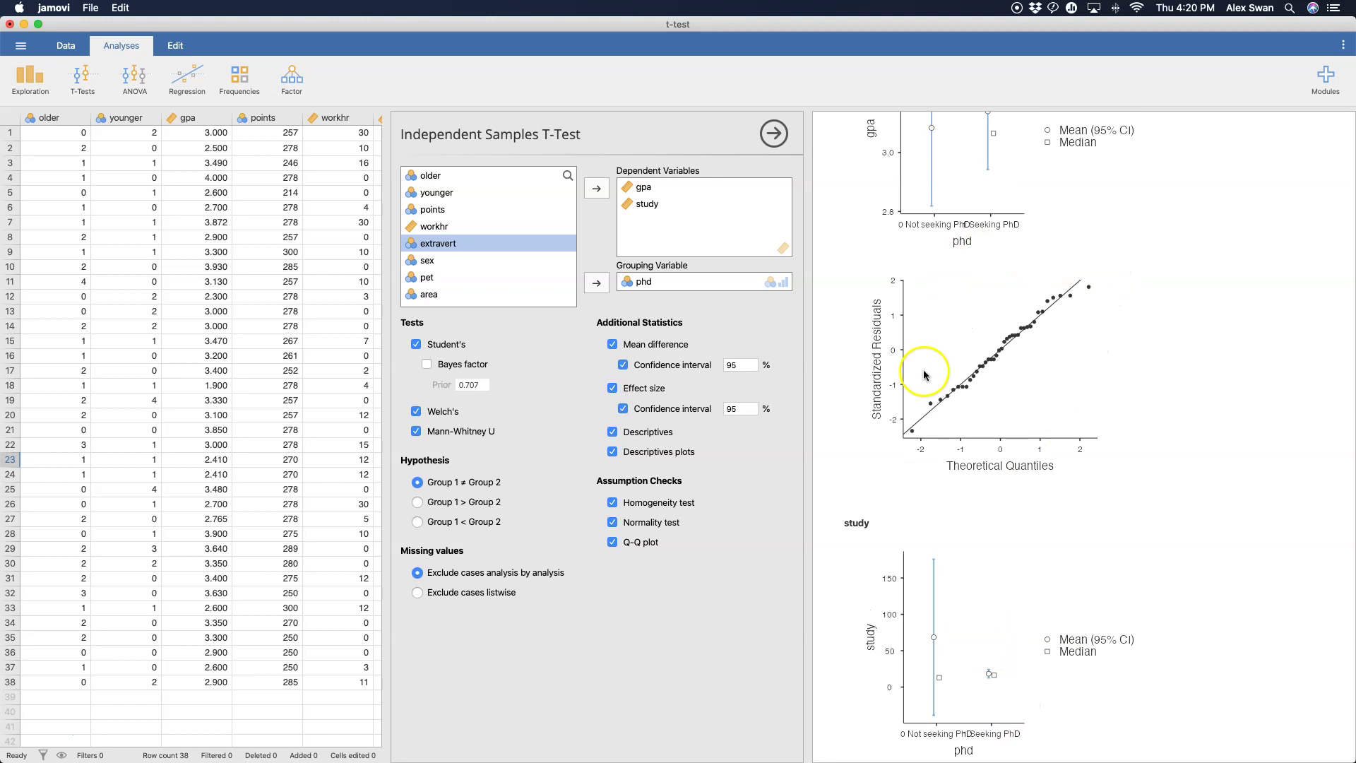
scroll(1056, 480, "down", 9)
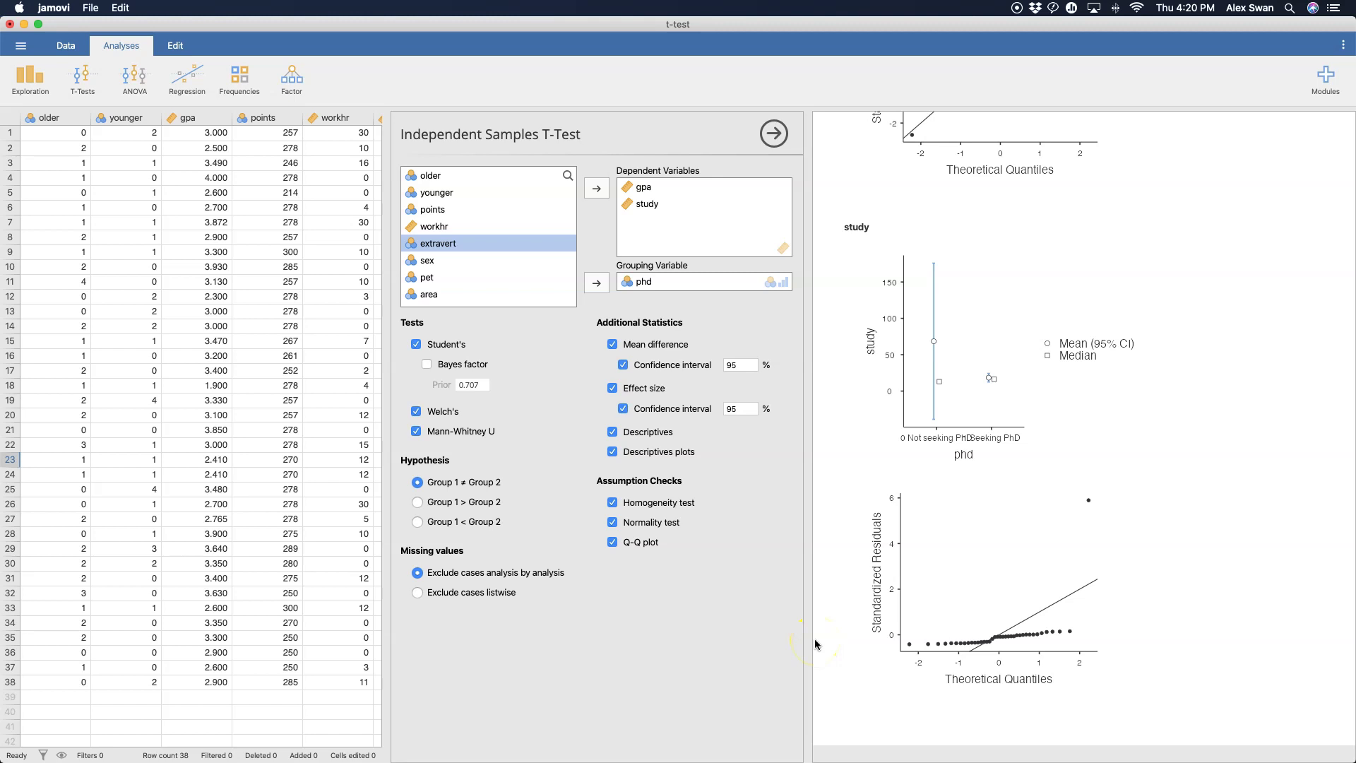
scroll(924, 608, "up", 20)
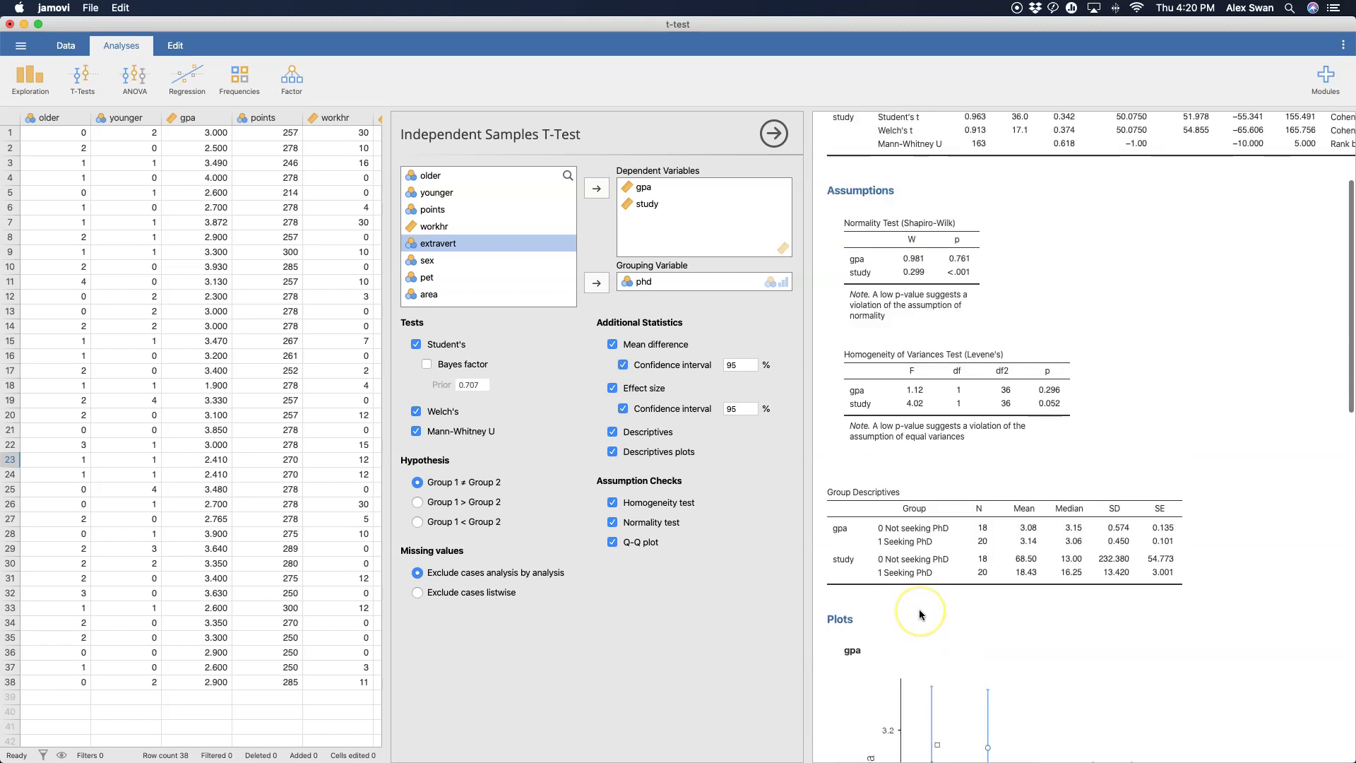
scroll(918, 608, "up", 5)
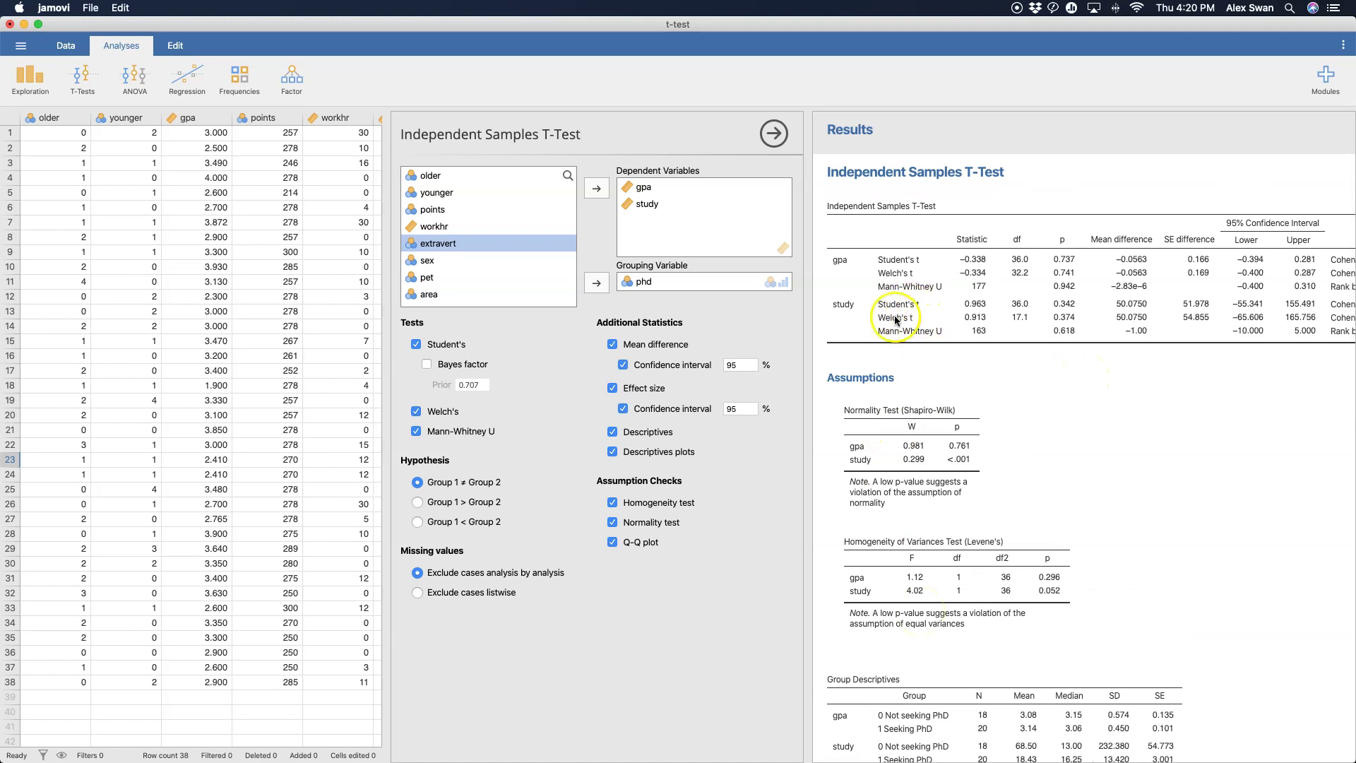
scroll(1066, 427, "down", 15)
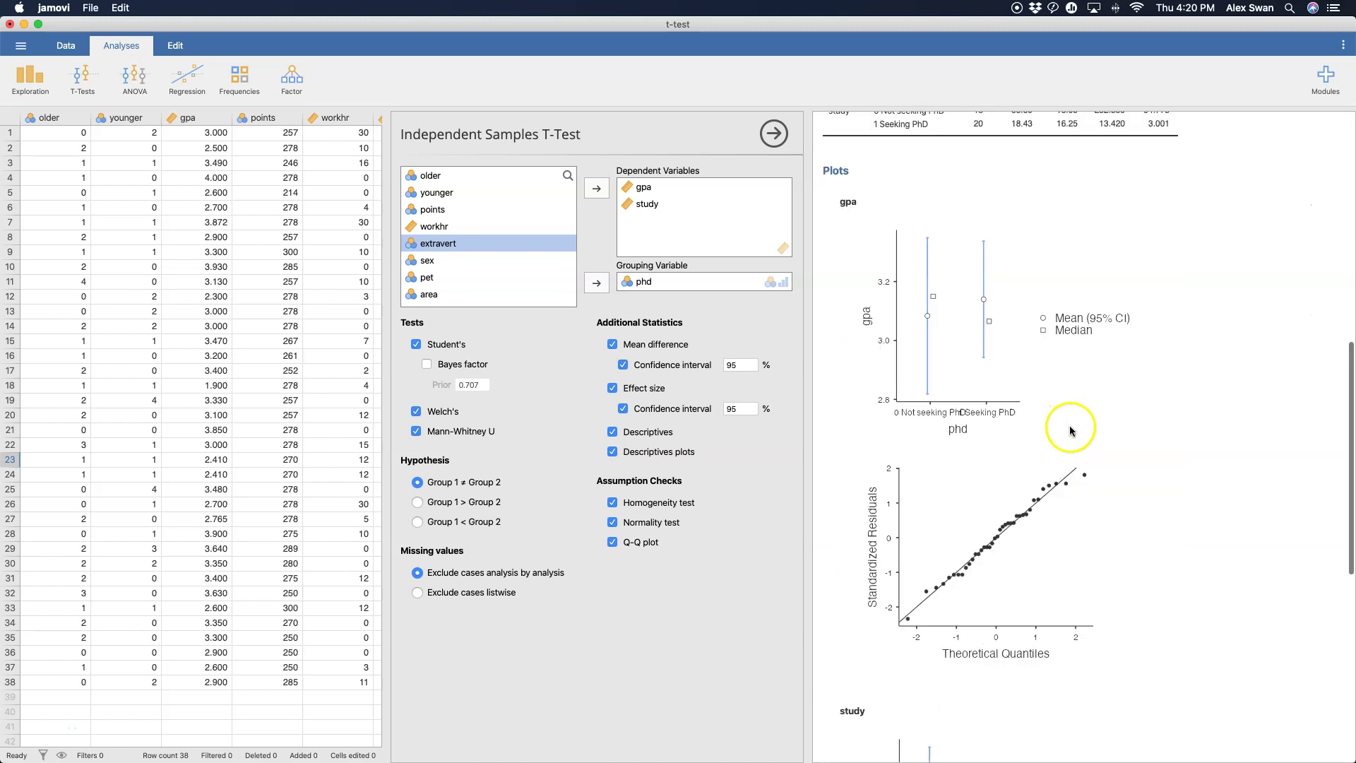
scroll(1108, 498, "down", 3)
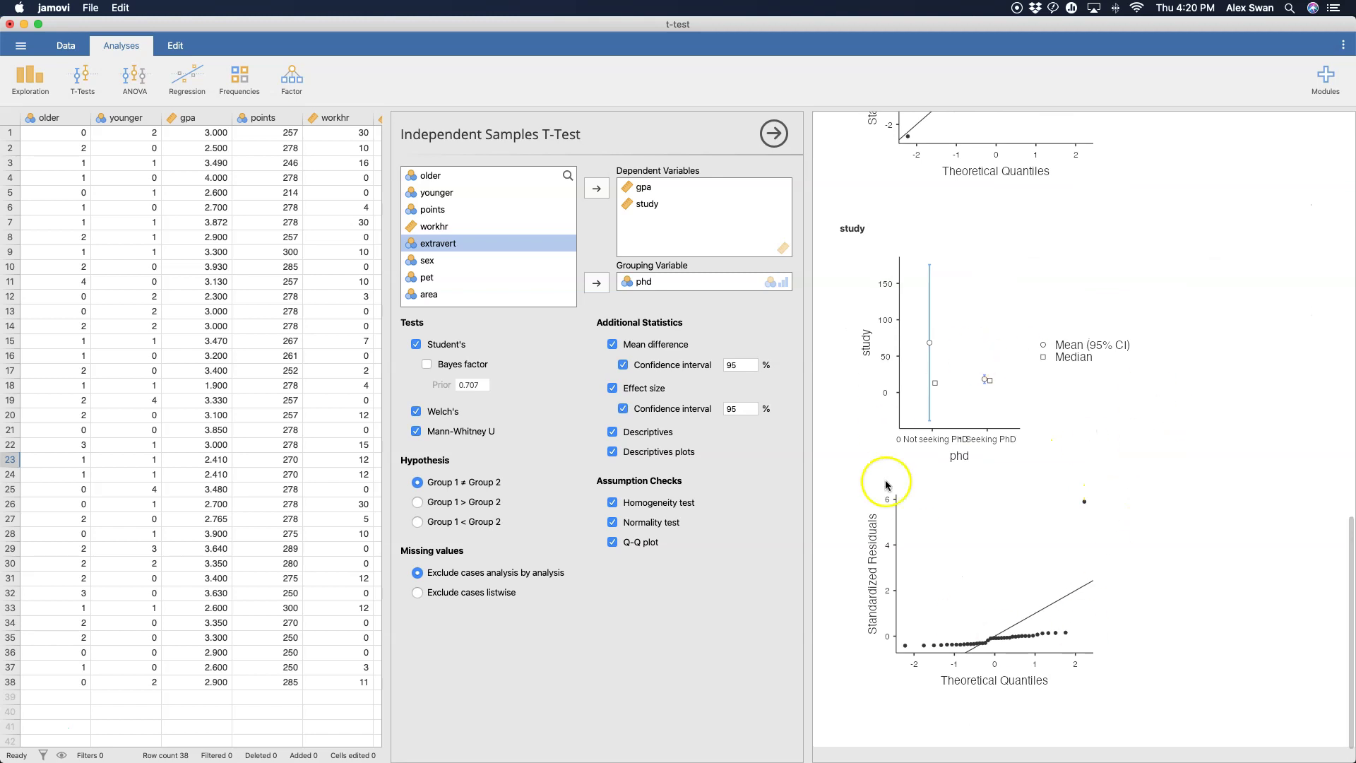